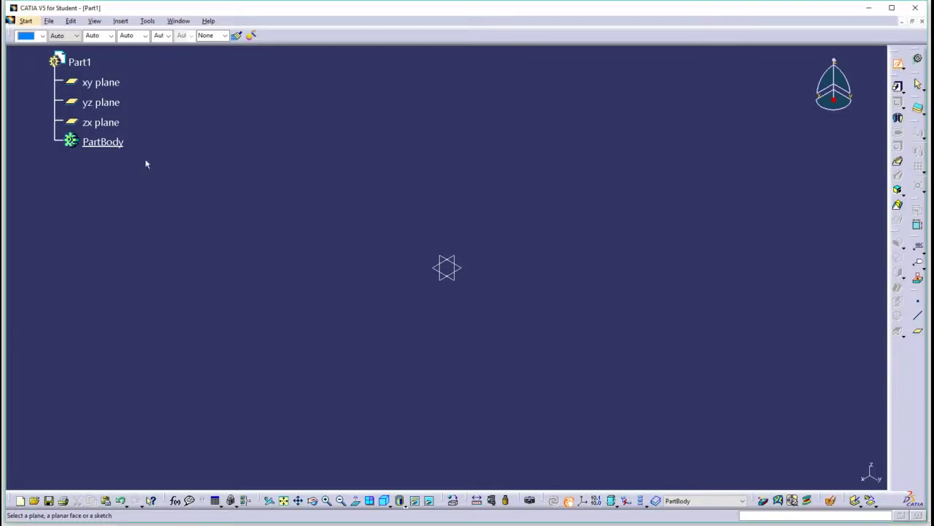
# - Start Sketch.5 on the xy plane and expand its AbsoluteAxis to list Origin, HDirection and VDirection
pyautogui.click(117, 86)
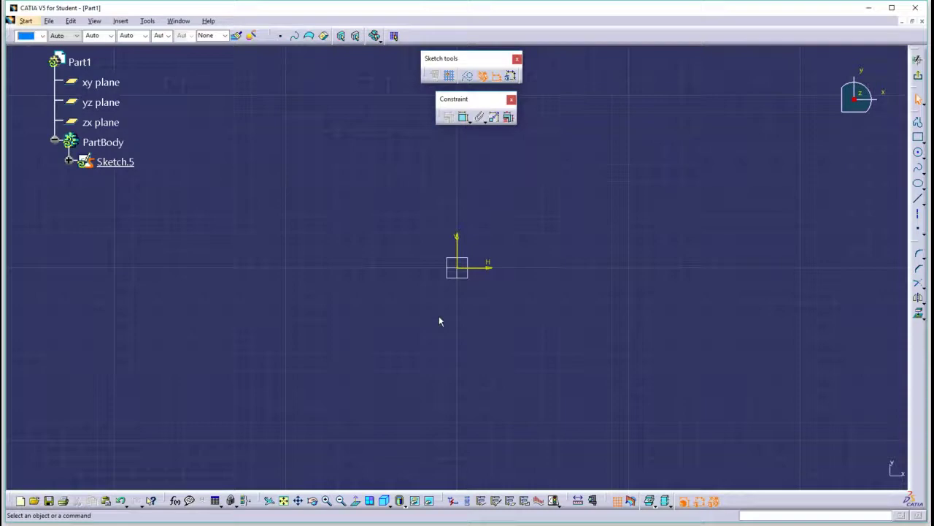
pyautogui.moveTo(535, 246); pyautogui.dragTo(285, 368, button='middle')
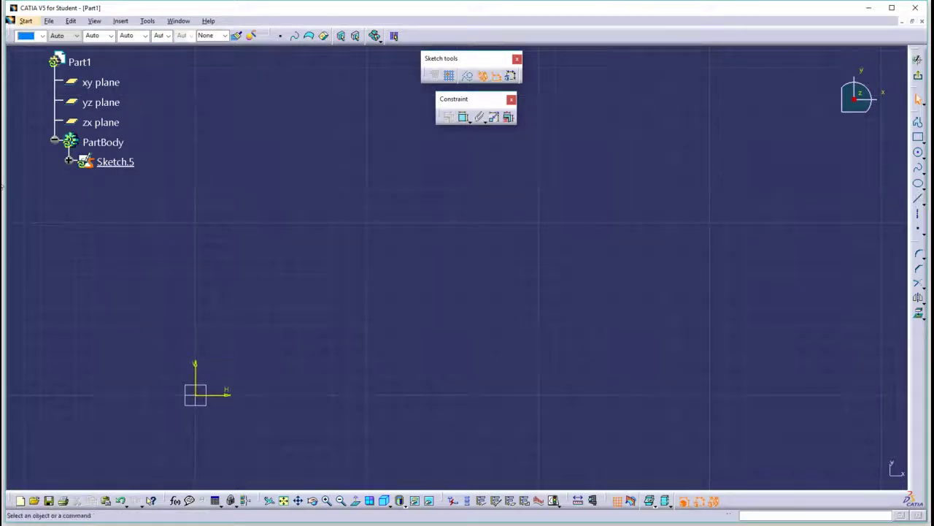
pyautogui.click(69, 164)
pyautogui.click(84, 180)
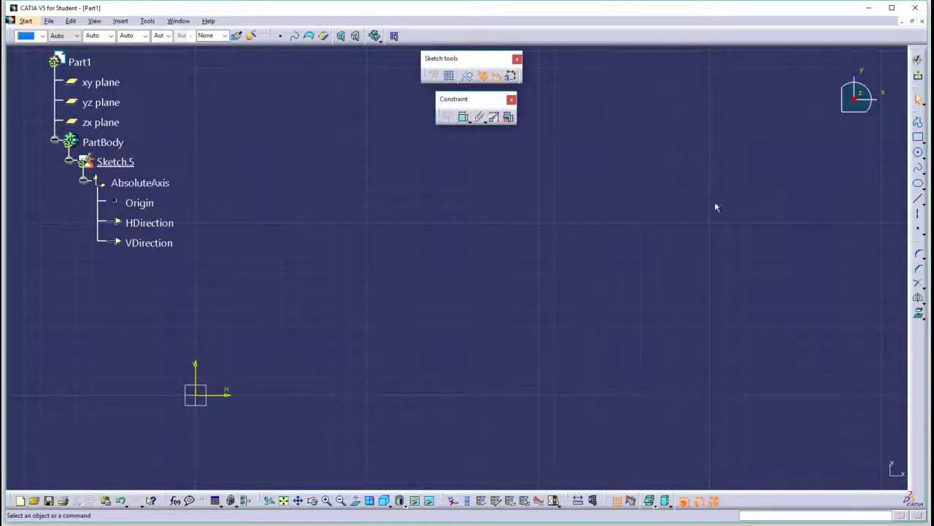
# - Draw Line.1 rising to the right and check it under Geometry
pyautogui.click(919, 198)
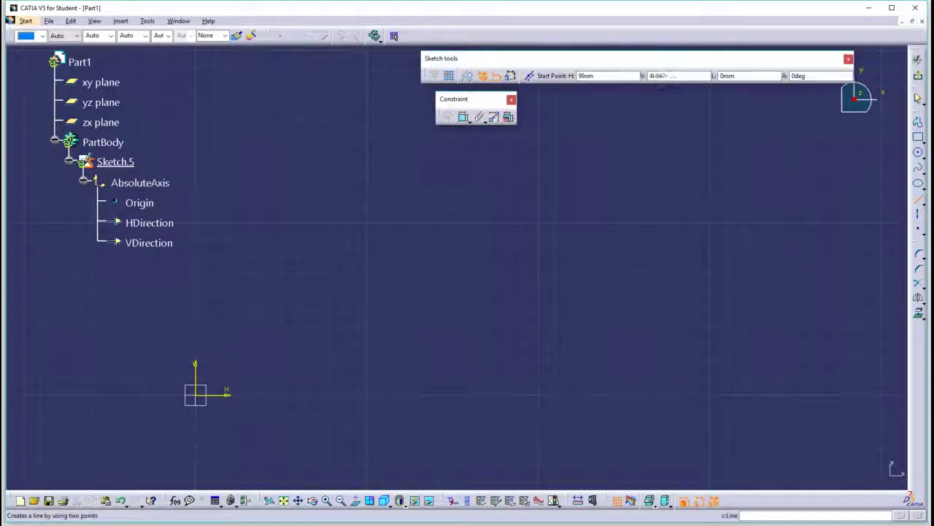
pyautogui.click(331, 321)
pyautogui.click(410, 194)
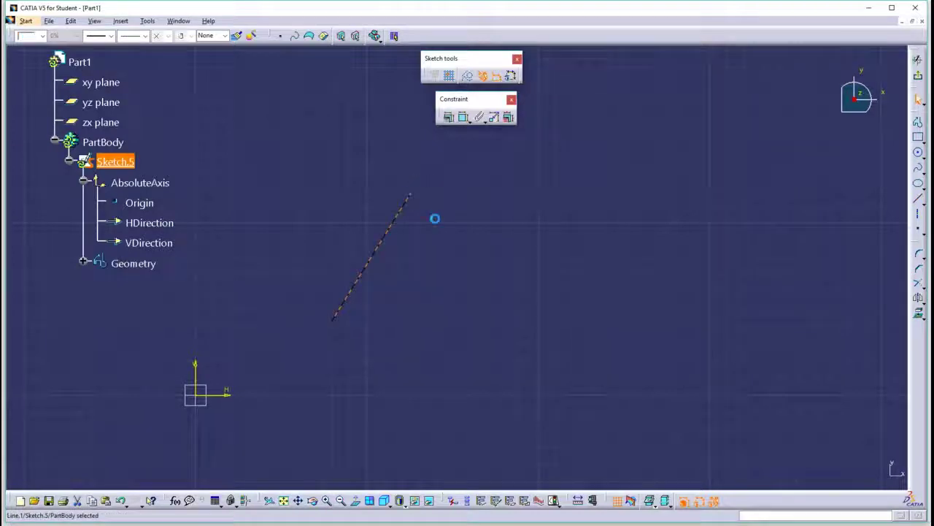
pyautogui.click(83, 263)
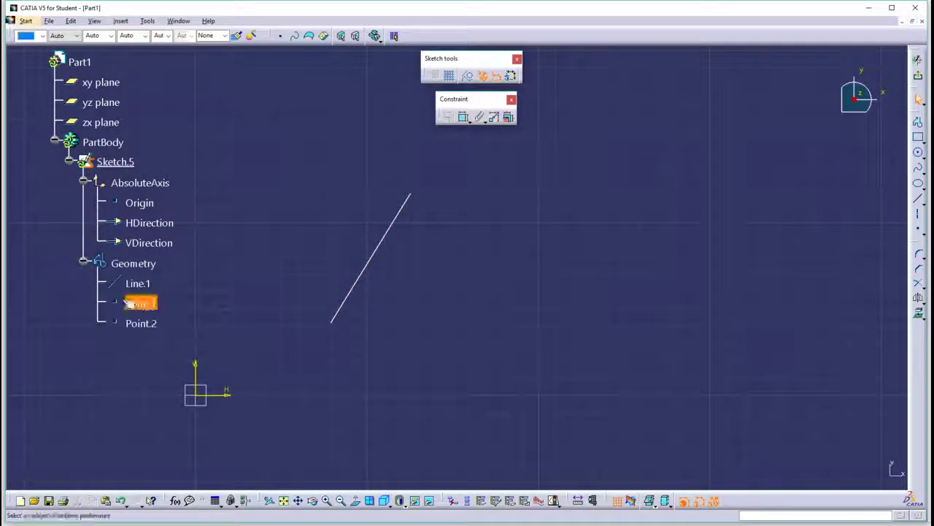
pyautogui.click(138, 287)
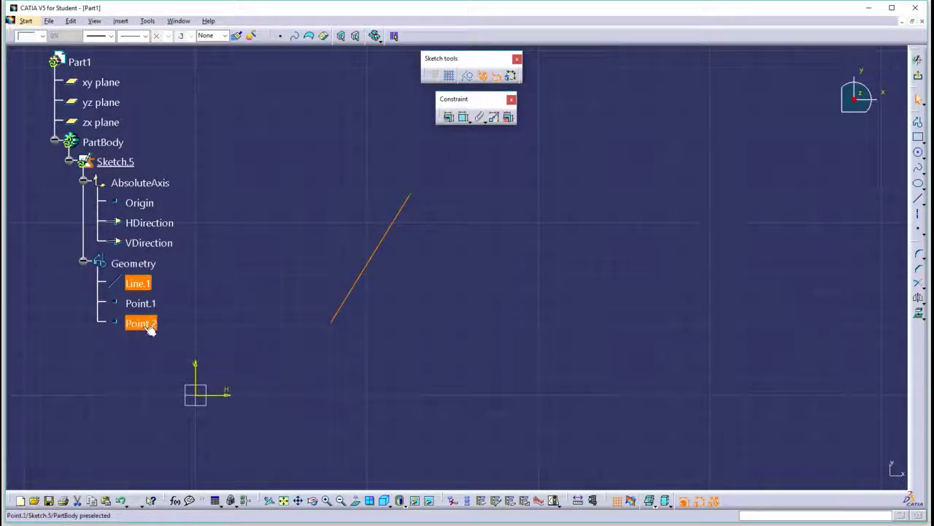
pyautogui.click(585, 247)
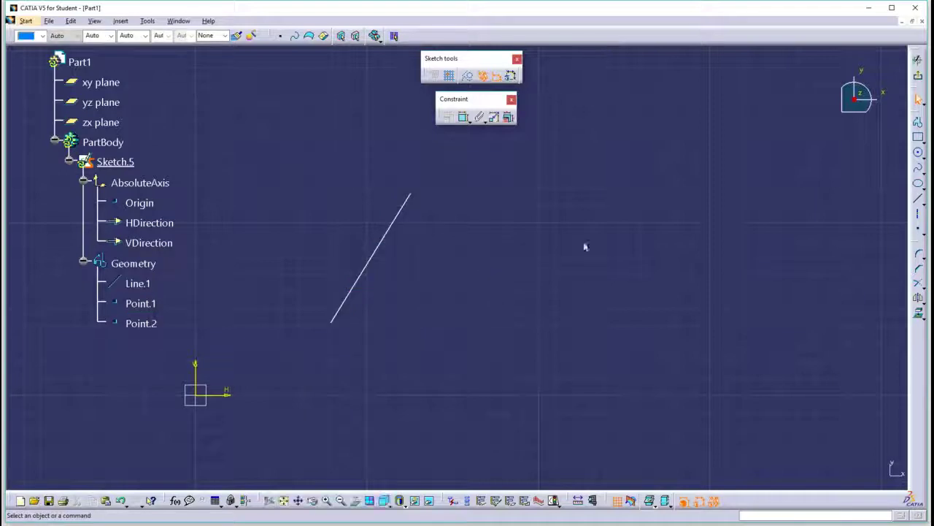
# - Draw Line.2 falling to the right, move it near Line.1, and select its top end point
pyautogui.click(918, 198)
pyautogui.click(504, 217)
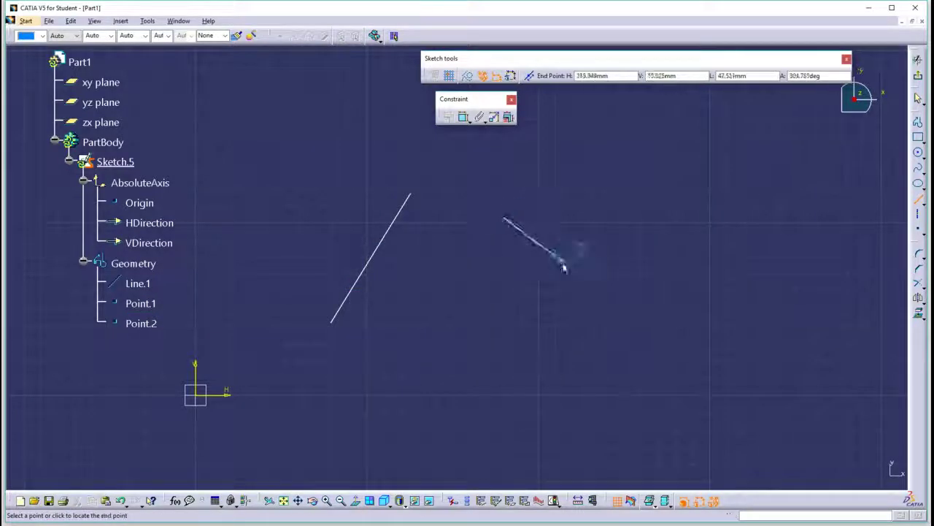
pyautogui.click(548, 287)
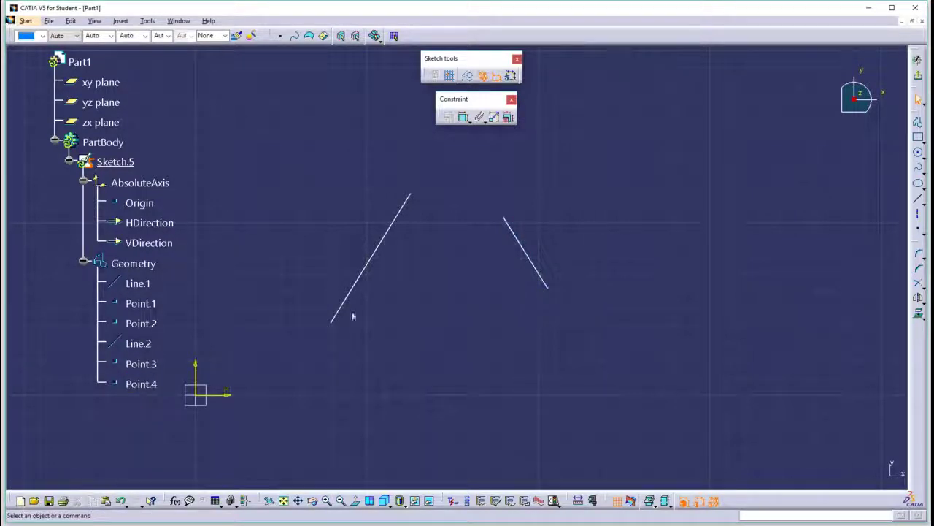
pyautogui.moveTo(511, 227); pyautogui.dragTo(548, 221)
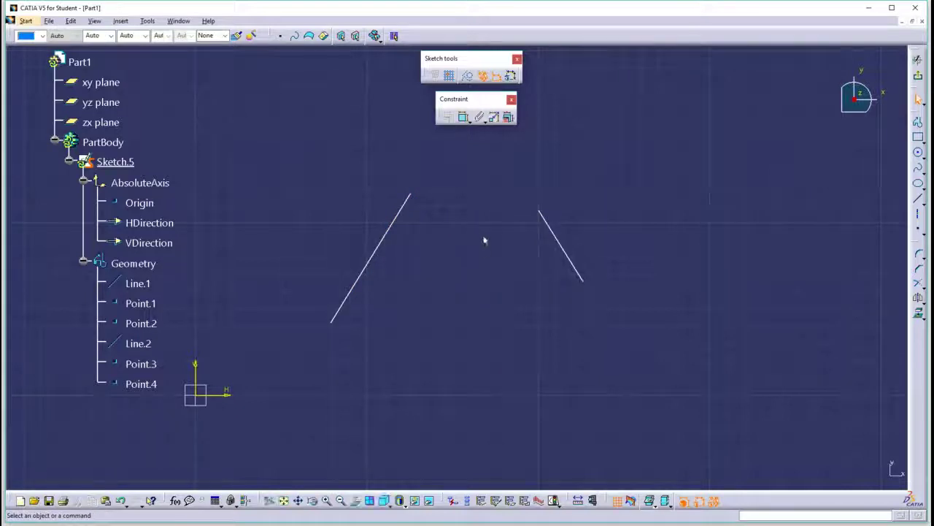
pyautogui.click(541, 212)
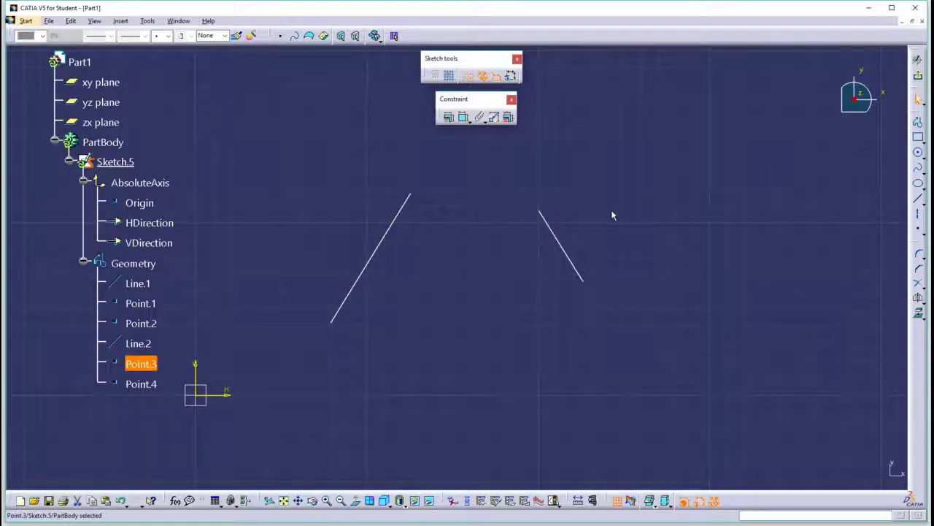
# - Make the top end points of Line.1 and Line.2 coincident, then drag the joined lines to reshape the corner
pyautogui.keyDown('ctrl'); pyautogui.click(412, 194); pyautogui.keyUp('ctrl')
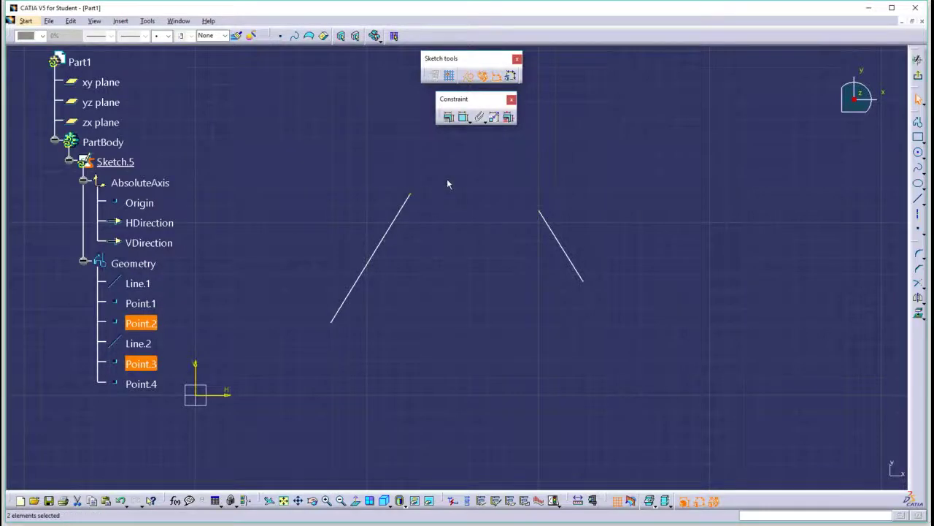
pyautogui.click(448, 117)
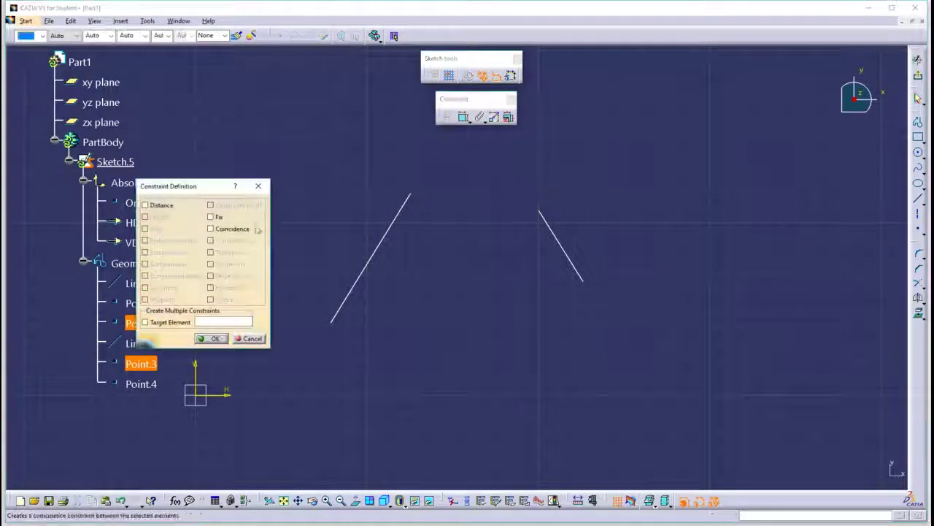
pyautogui.click(236, 228)
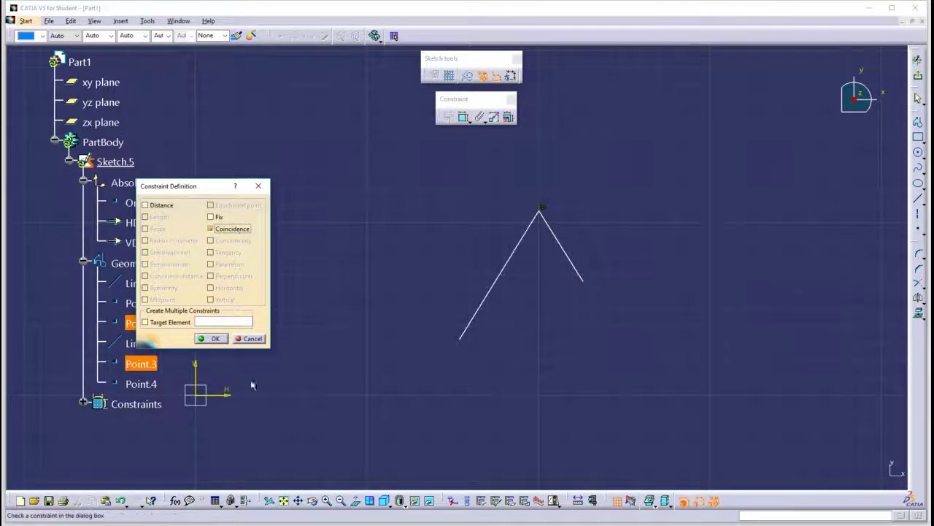
pyautogui.click(212, 339)
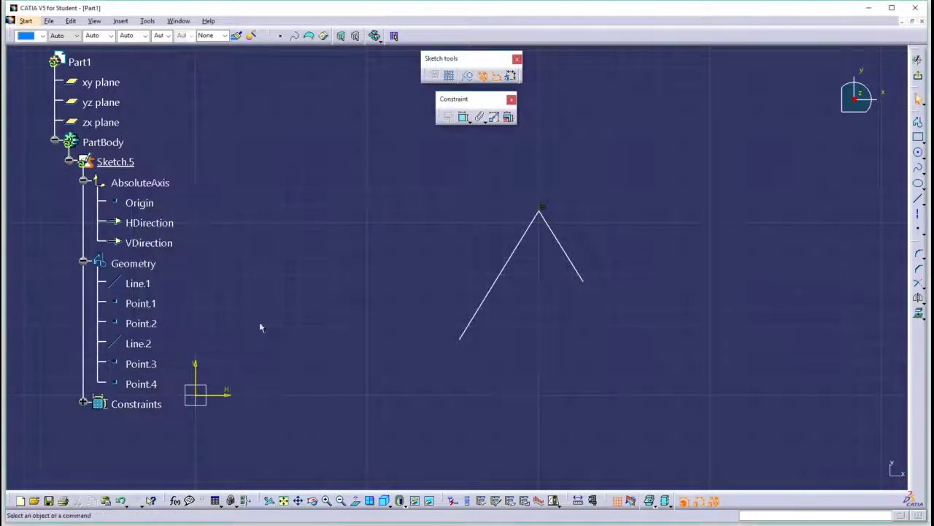
pyautogui.moveTo(586, 278)
pyautogui.mouseDown()
pyautogui.moveTo(646, 340)
pyautogui.moveTo(617, 315)
pyautogui.moveTo(677, 184)
pyautogui.moveTo(647, 203)
pyautogui.moveTo(560, 209)
pyautogui.moveTo(501, 198)
pyautogui.moveTo(577, 197)
pyautogui.moveTo(507, 200)
pyautogui.moveTo(554, 195)
pyautogui.mouseUp()
pyautogui.moveTo(461, 313); pyautogui.dragTo(398, 285)
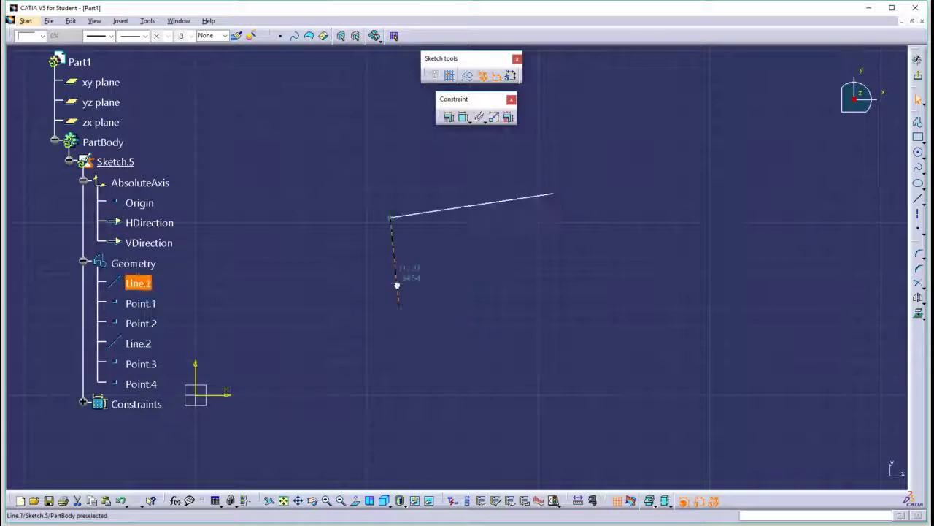
# - Inspect Coincidence.17's supporting elements and accept it unchanged
pyautogui.click(83, 404)
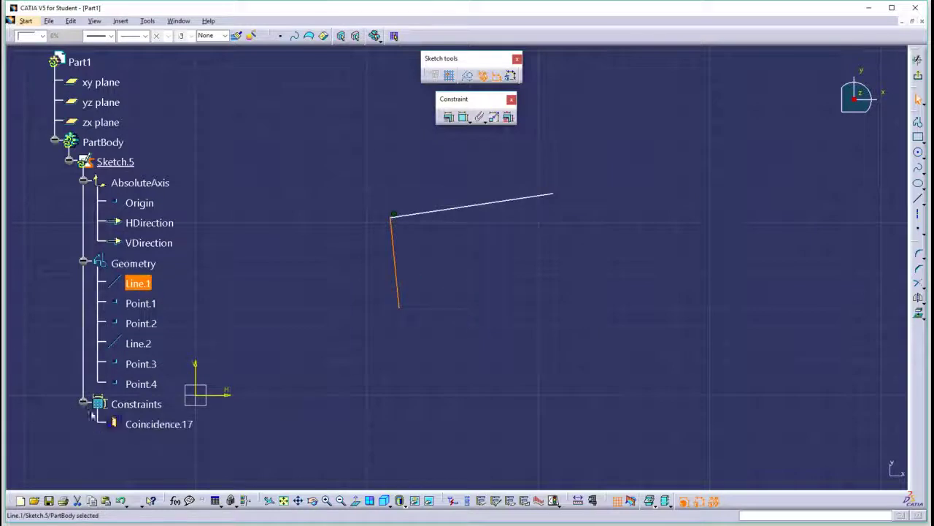
pyautogui.click(164, 427)
pyautogui.doubleClick(170, 430)
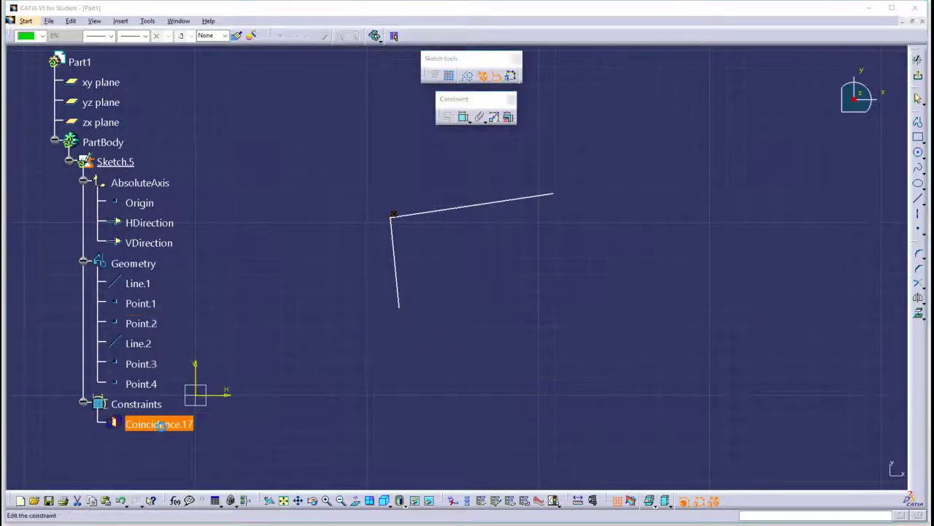
pyautogui.click(203, 349)
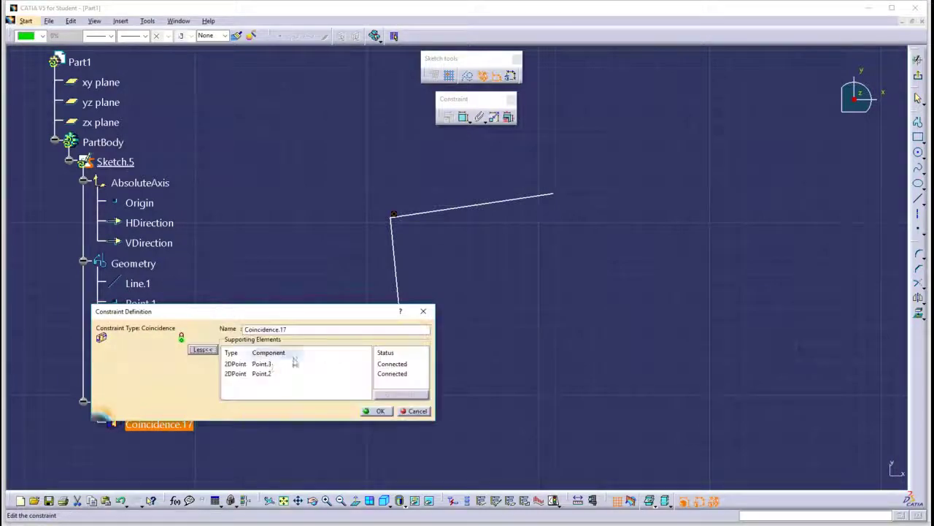
pyautogui.click(264, 364)
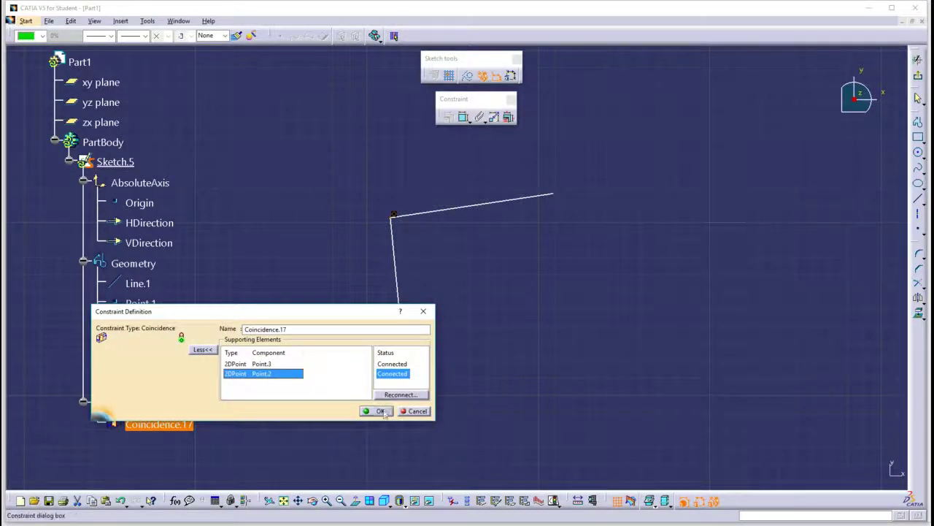
pyautogui.click(378, 411)
pyautogui.click(447, 383)
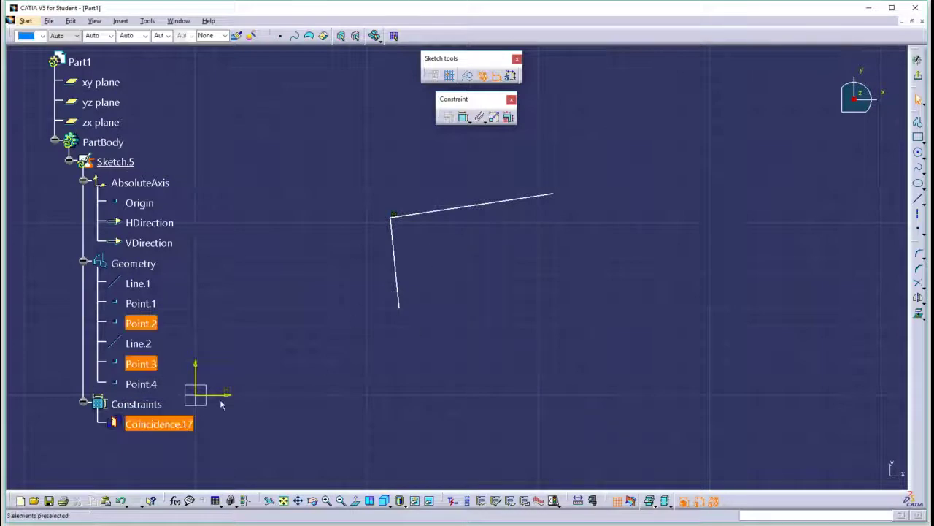
pyautogui.moveTo(550, 277)
pyautogui.mouseDown(button='middle')
pyautogui.moveTo(530, 265)
pyautogui.moveTo(421, 294)
pyautogui.moveTo(390, 292)
pyautogui.mouseUp(button='middle')
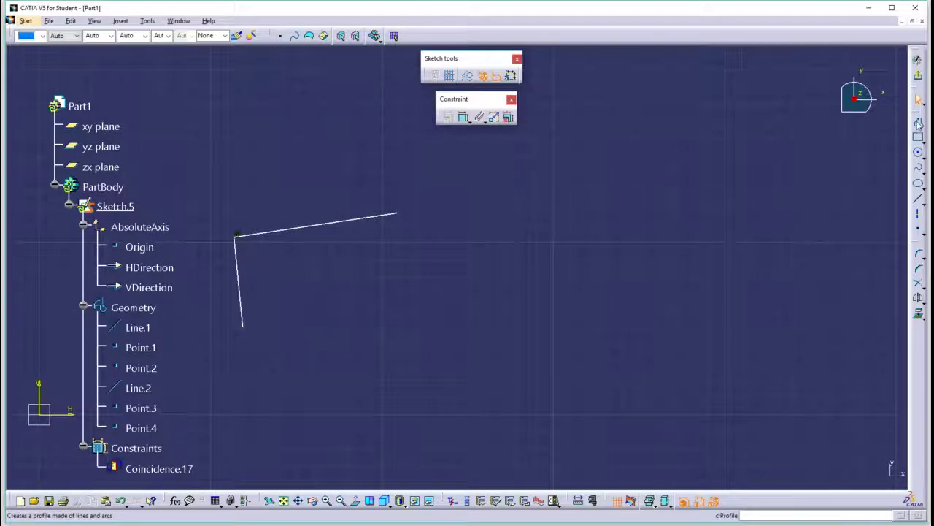
# - Draw a two-segment profile, Line.3 and Line.4, forming a peaked inverted V
pyautogui.click(919, 124)
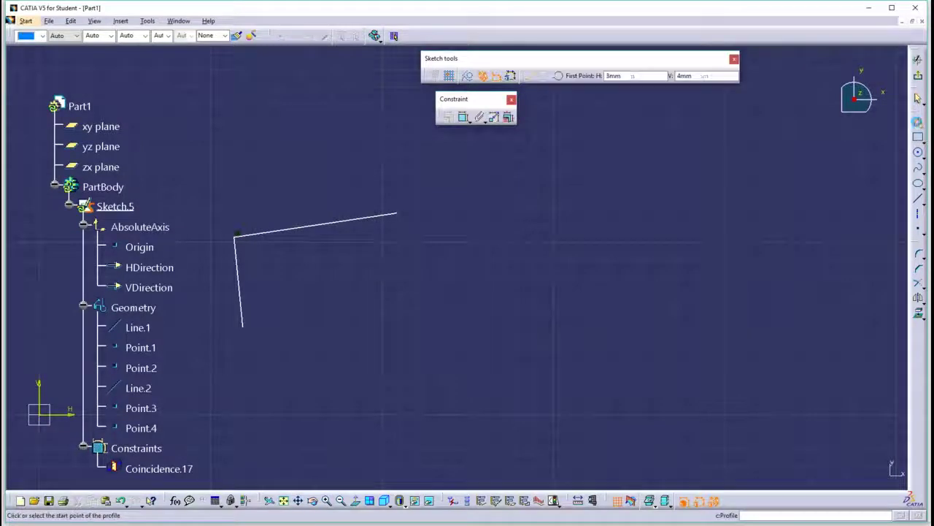
pyautogui.click(489, 297)
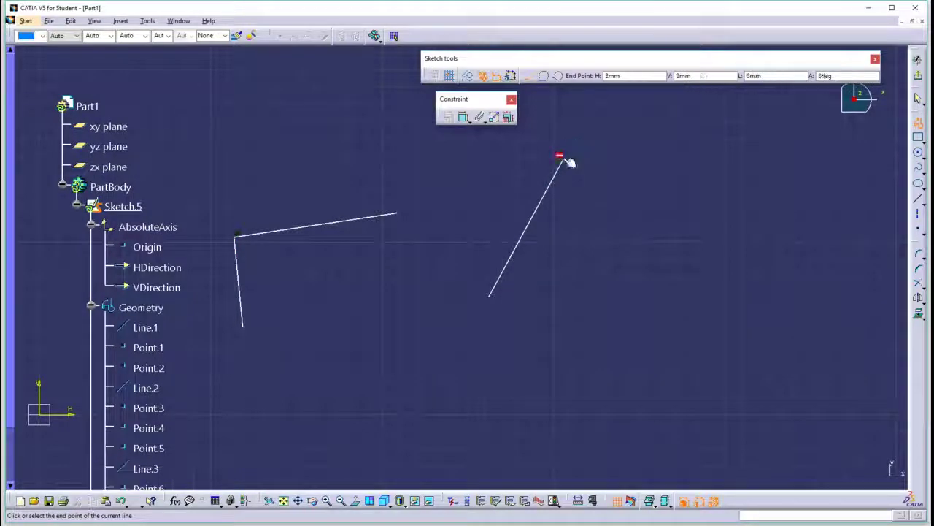
pyautogui.click(562, 158)
pyautogui.doubleClick(717, 294)
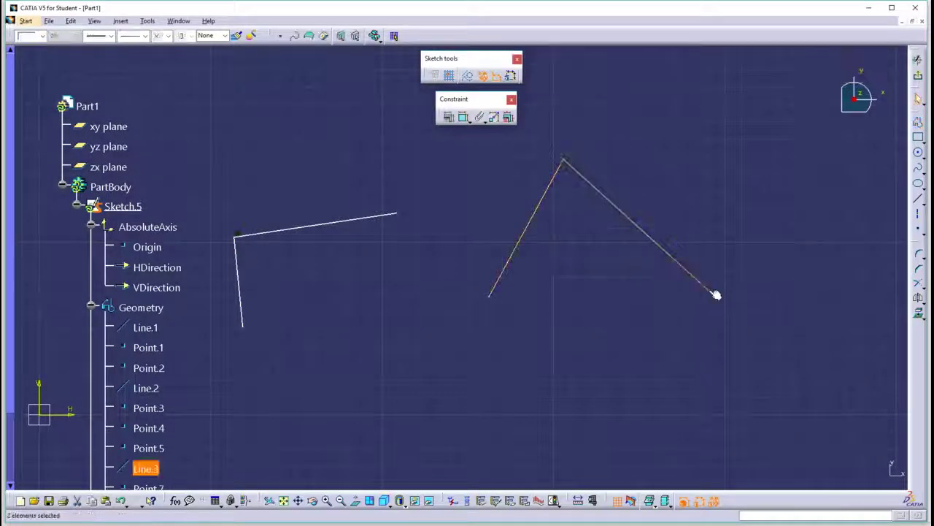
pyautogui.click(691, 313)
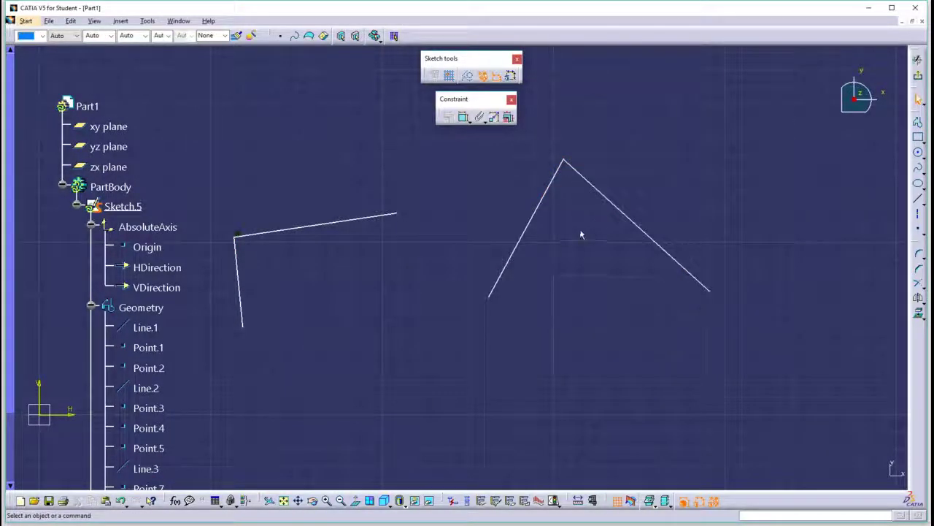
pyautogui.scroll(-5, 127, 300)
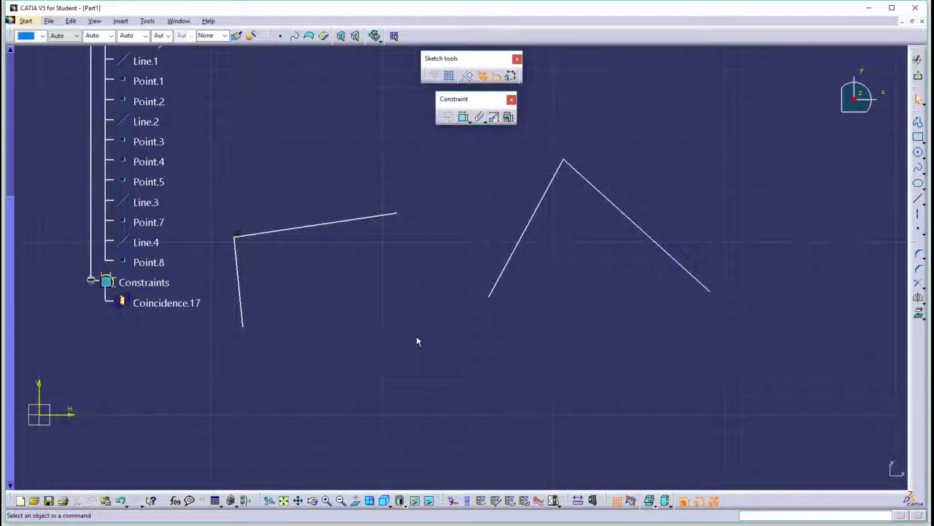
# - Drag the inverted V's end point and Line.4 to move the apex and lengthen the descending right leg
pyautogui.click(492, 298)
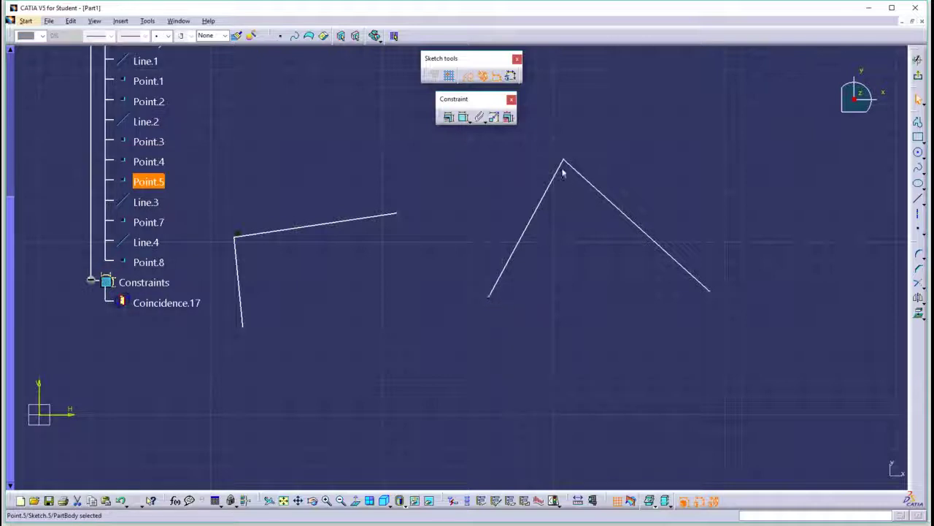
pyautogui.click(568, 162)
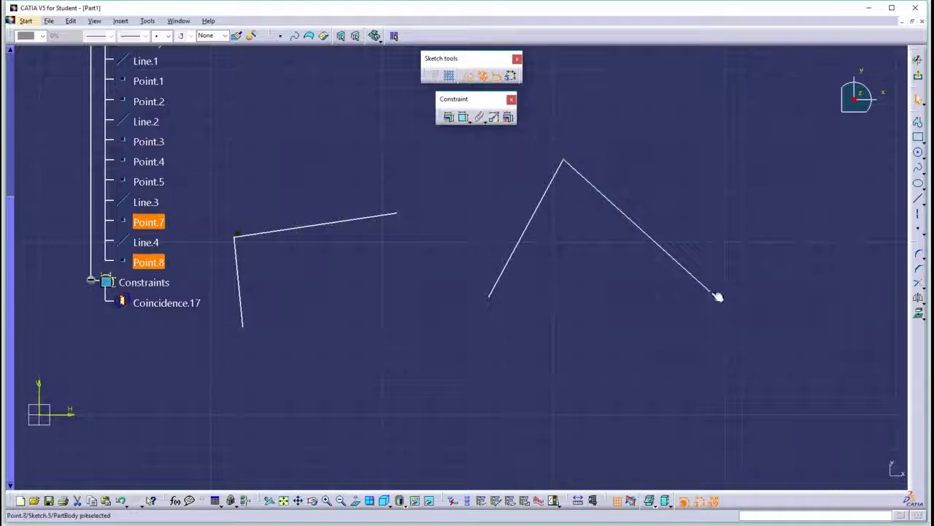
pyautogui.moveTo(712, 293); pyautogui.dragTo(759, 207)
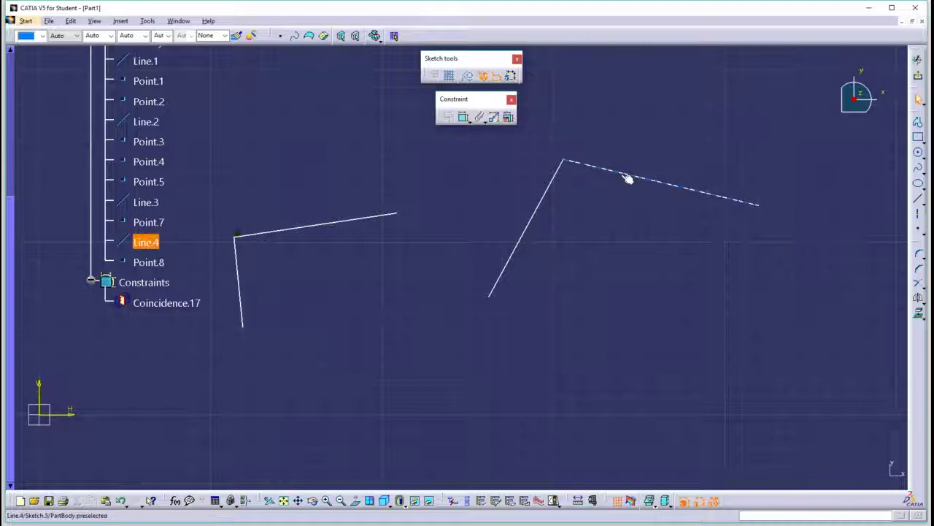
pyautogui.moveTo(628, 179); pyautogui.dragTo(561, 202)
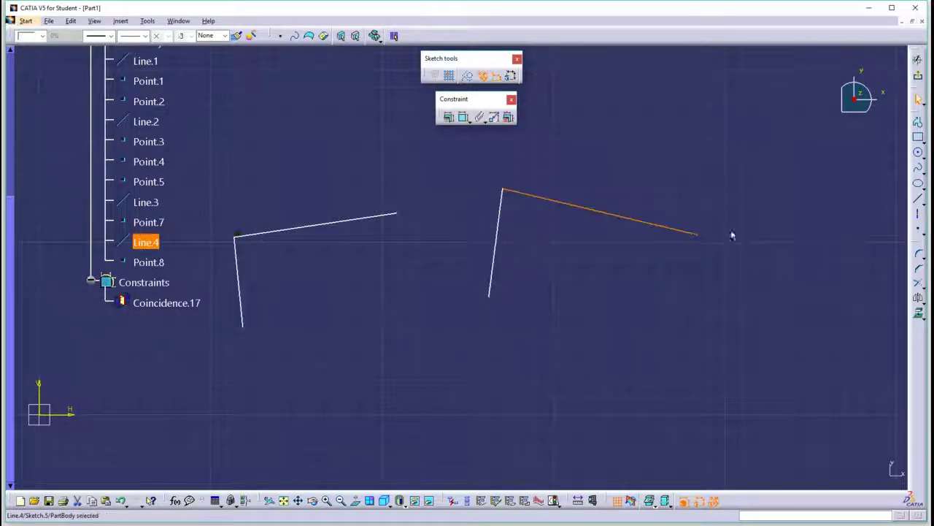
pyautogui.moveTo(700, 240); pyautogui.dragTo(636, 304)
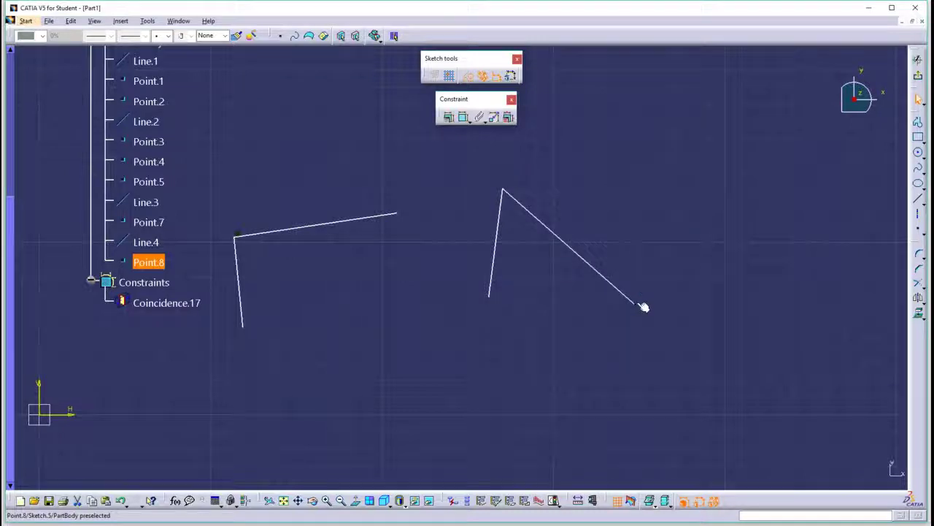
pyautogui.click(919, 138)
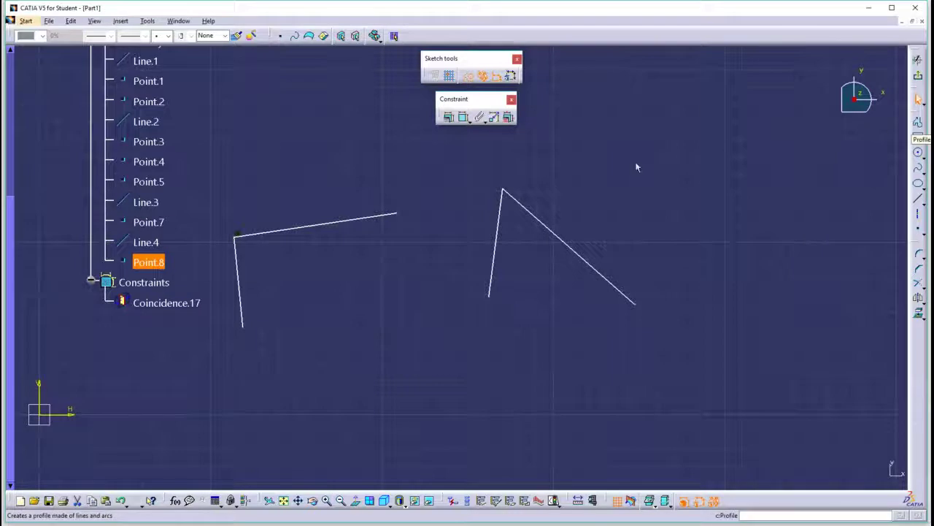
# - Box-select both line profiles and delete them
pyautogui.moveTo(203, 190); pyautogui.dragTo(744, 428)
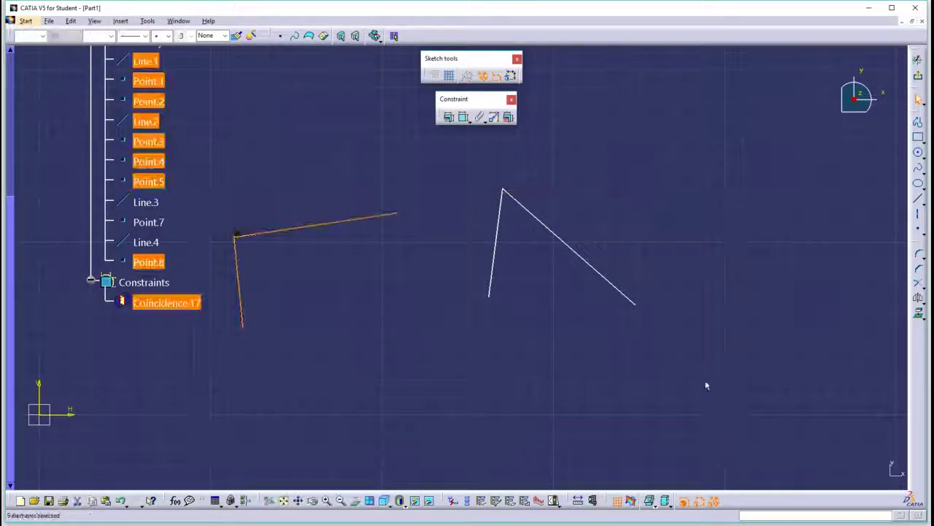
pyautogui.click(684, 194)
pyautogui.moveTo(706, 185); pyautogui.dragTo(214, 403)
pyautogui.press('Delete')
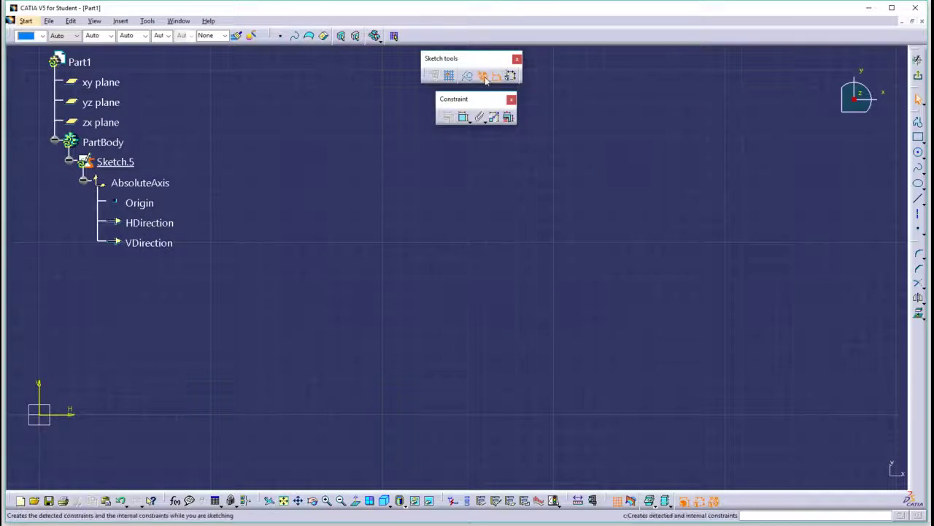
# - Draw a trial rectangle and drag its edges and corners into a skewed quadrilateral
pyautogui.click(919, 139)
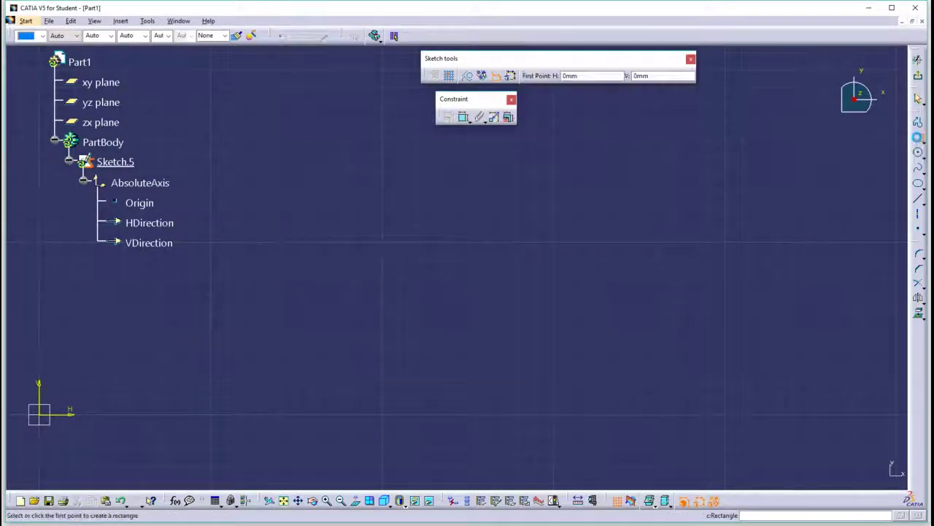
pyautogui.click(418, 300)
pyautogui.click(599, 193)
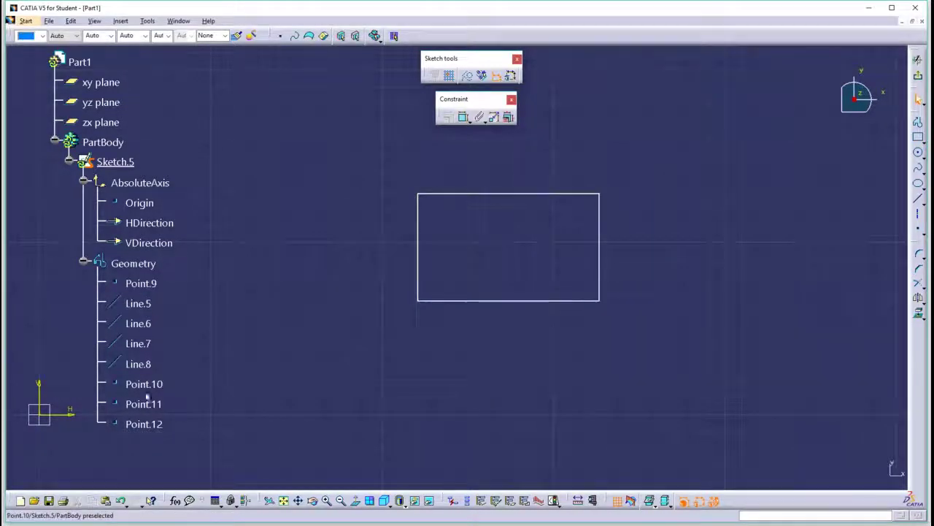
pyautogui.moveTo(450, 194); pyautogui.dragTo(372, 191)
pyautogui.moveTo(417, 298); pyautogui.dragTo(229, 306)
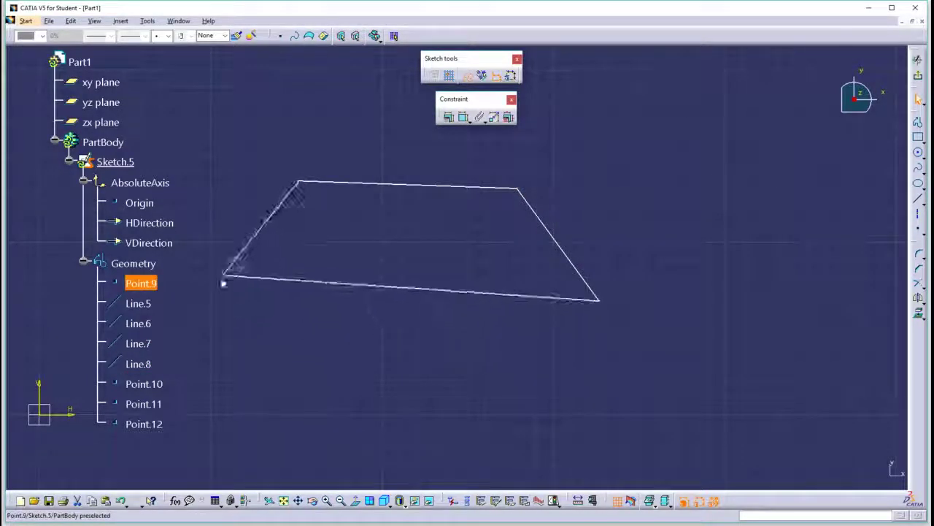
pyautogui.moveTo(223, 283); pyautogui.dragTo(242, 263)
pyautogui.moveTo(600, 301); pyautogui.dragTo(644, 383)
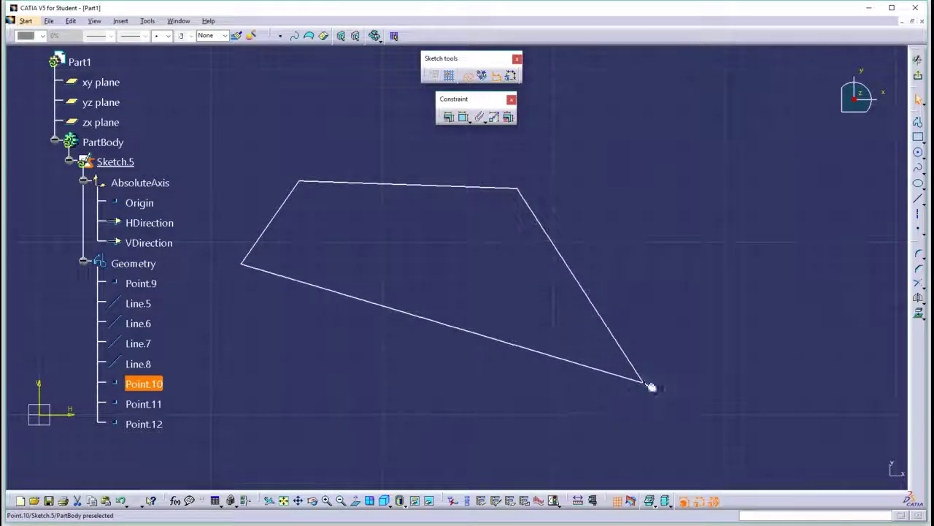
# - Delete the quadrilateral and turn on Automatic Dimensional Constraints
pyautogui.moveTo(229, 155)
pyautogui.mouseDown()
pyautogui.moveTo(504, 361)
pyautogui.moveTo(682, 434)
pyautogui.mouseUp()
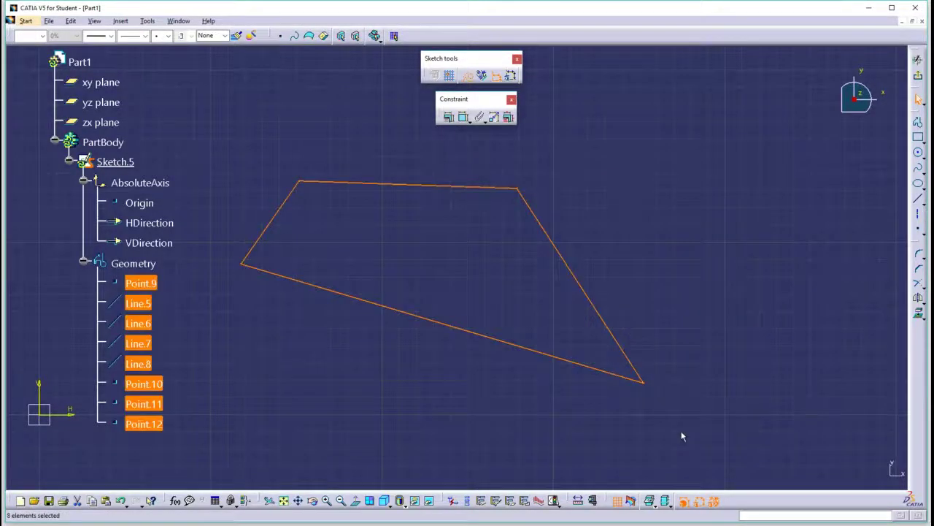
pyautogui.press('Delete')
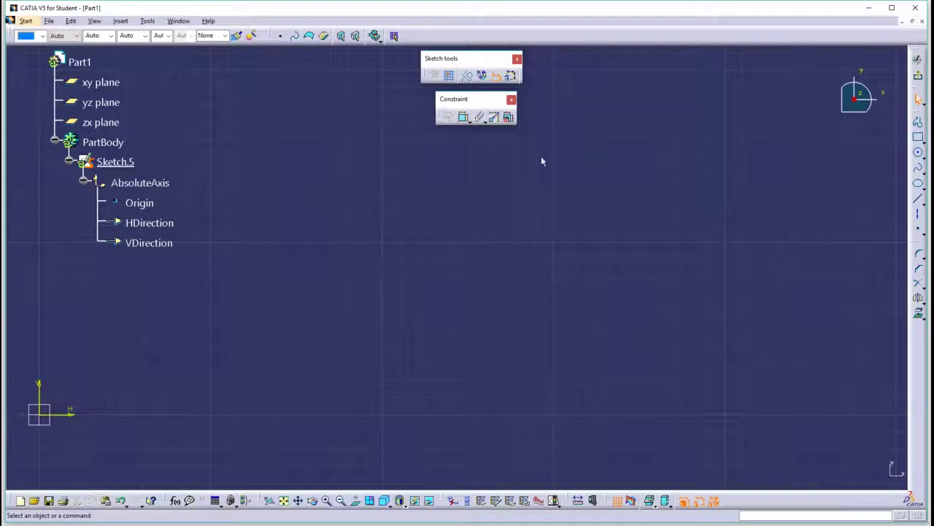
pyautogui.click(483, 75)
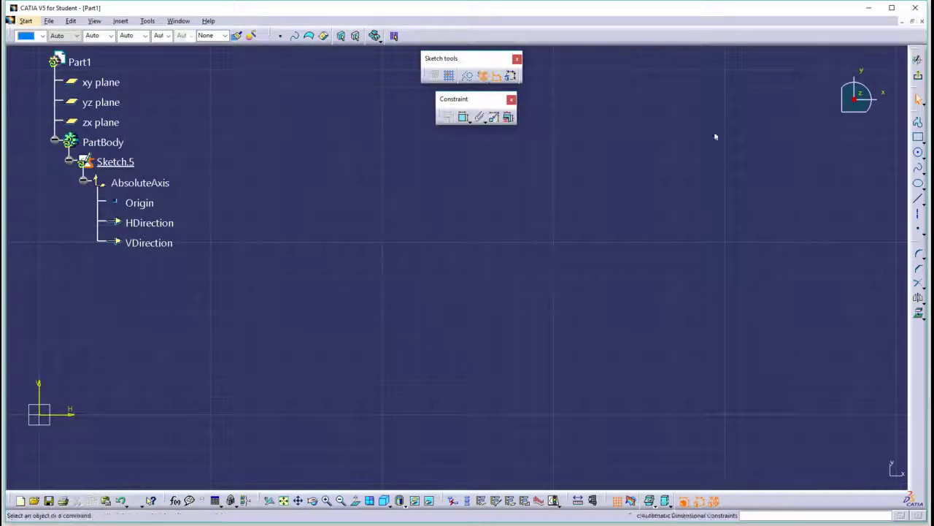
# - Draw a horizontal line, Line.9, across the sketch
pyautogui.click(918, 198)
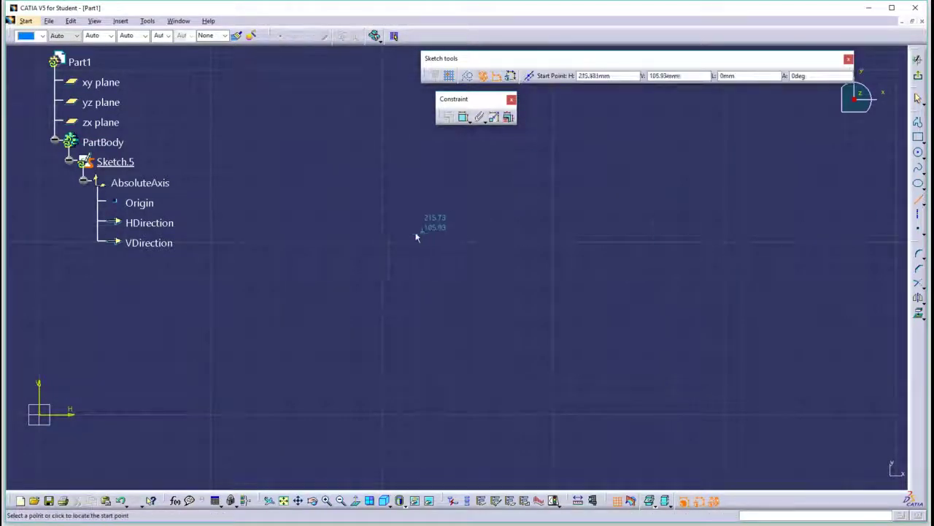
pyautogui.click(354, 220)
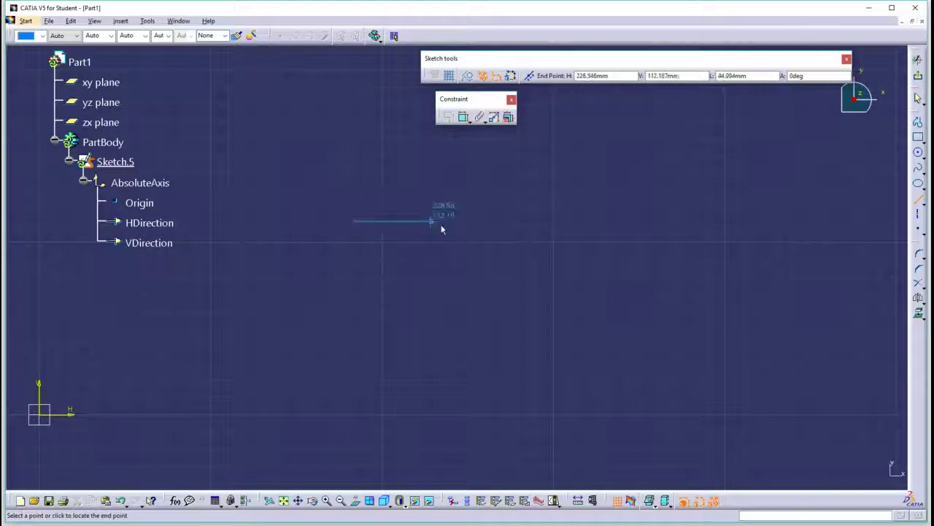
pyautogui.click(501, 219)
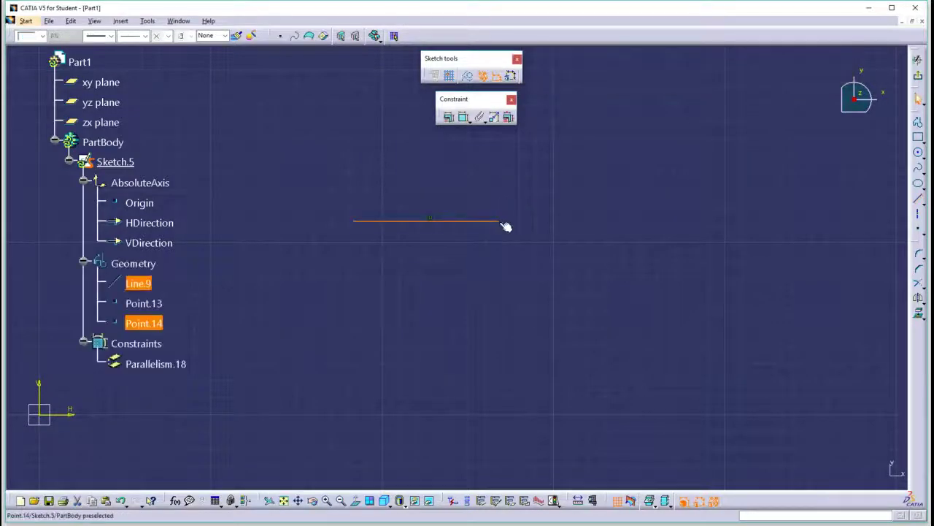
pyautogui.click(331, 325)
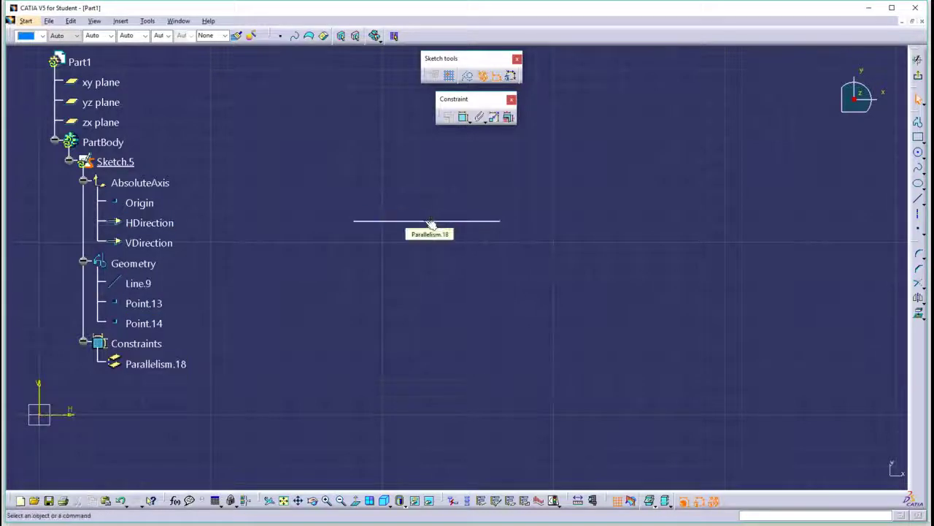
# - Inspect the Parallelism.18 constraint keeping Line.9 parallel to HDirection
pyautogui.click(179, 364)
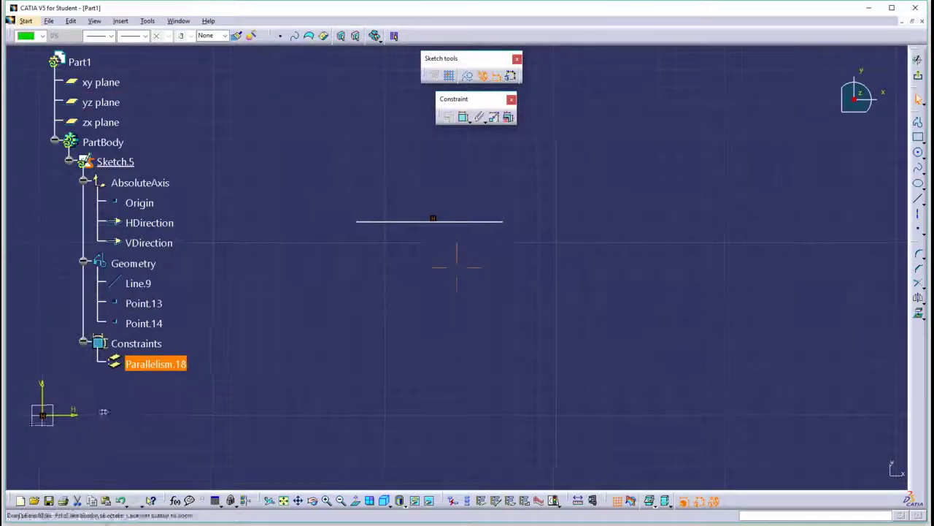
pyautogui.moveTo(102, 412)
pyautogui.mouseDown(button='middle')
pyautogui.moveTo(242, 363)
pyautogui.moveTo(323, 390)
pyautogui.moveTo(338, 333)
pyautogui.moveTo(334, 348)
pyautogui.mouseUp(button='middle')
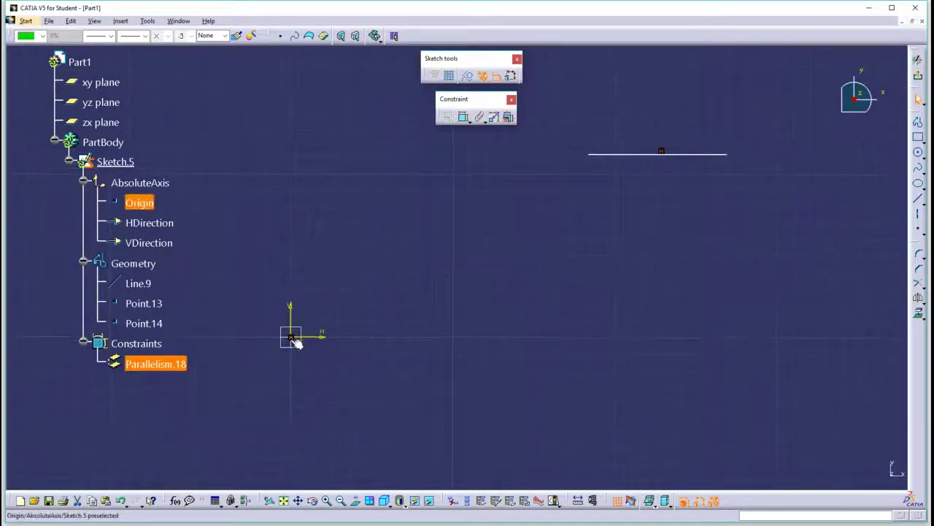
pyautogui.click(145, 205)
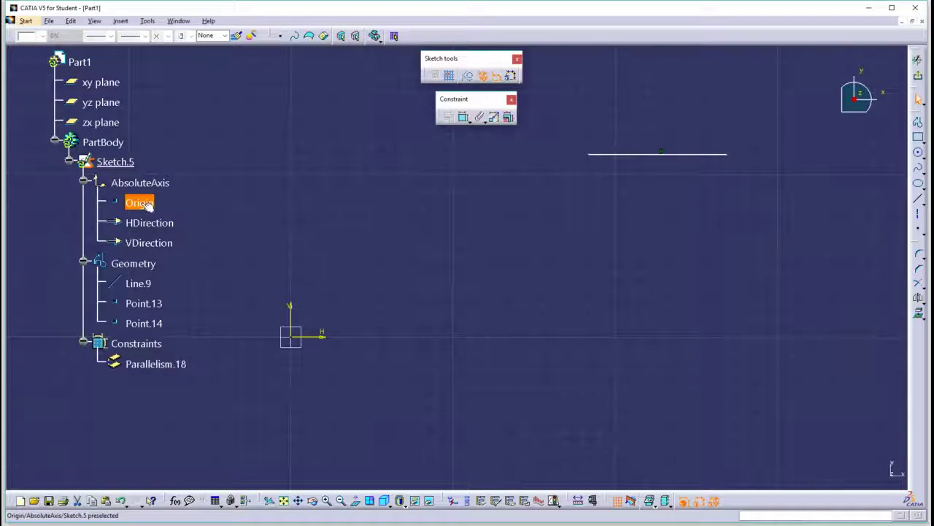
pyautogui.click(662, 154)
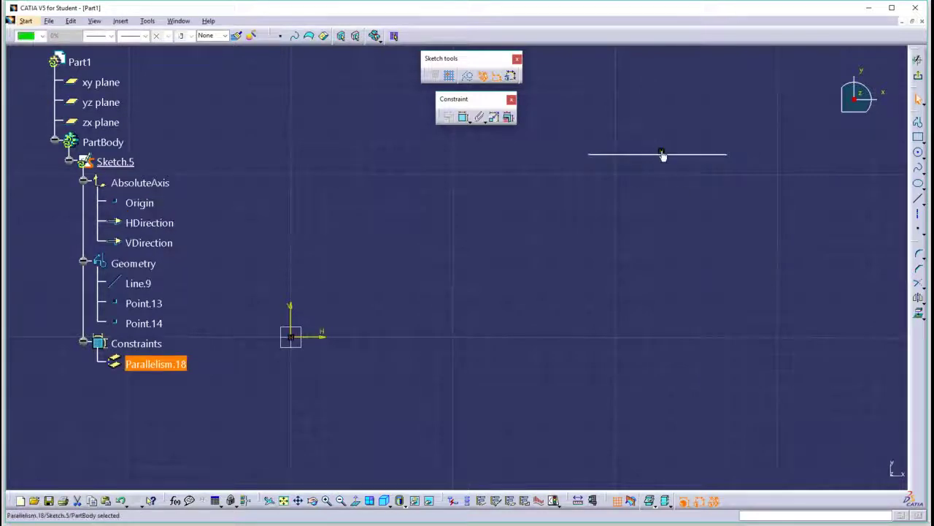
pyautogui.click(173, 367)
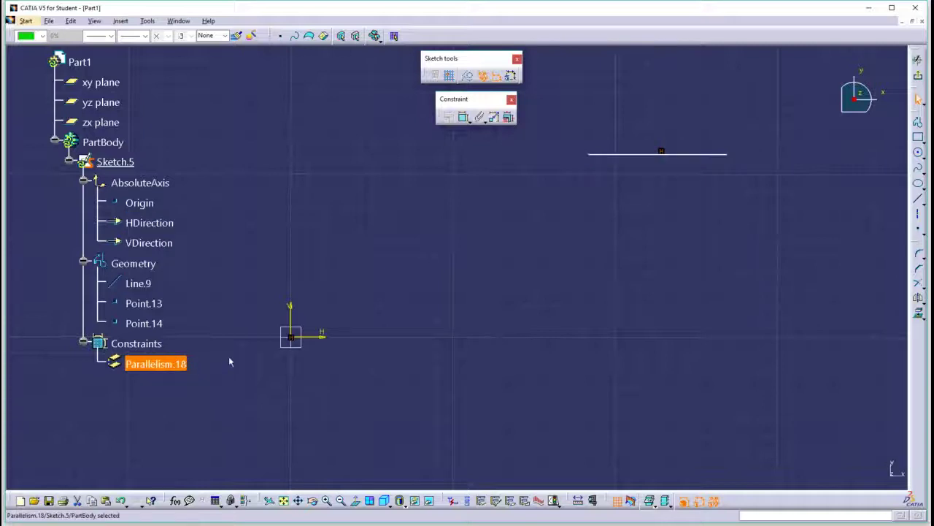
pyautogui.moveTo(514, 265)
pyautogui.mouseDown(button='middle')
pyautogui.moveTo(417, 298)
pyautogui.moveTo(400, 315)
pyautogui.mouseUp(button='middle')
# - Delete the leftover line along with its points and constraint
pyautogui.click(590, 223)
pyautogui.moveTo(420, 181); pyautogui.dragTo(661, 237)
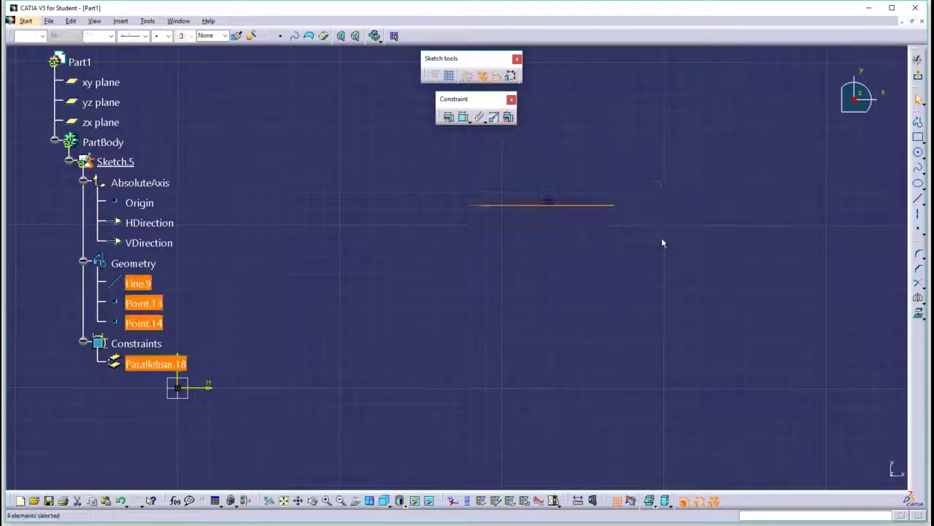
pyautogui.press('Delete')
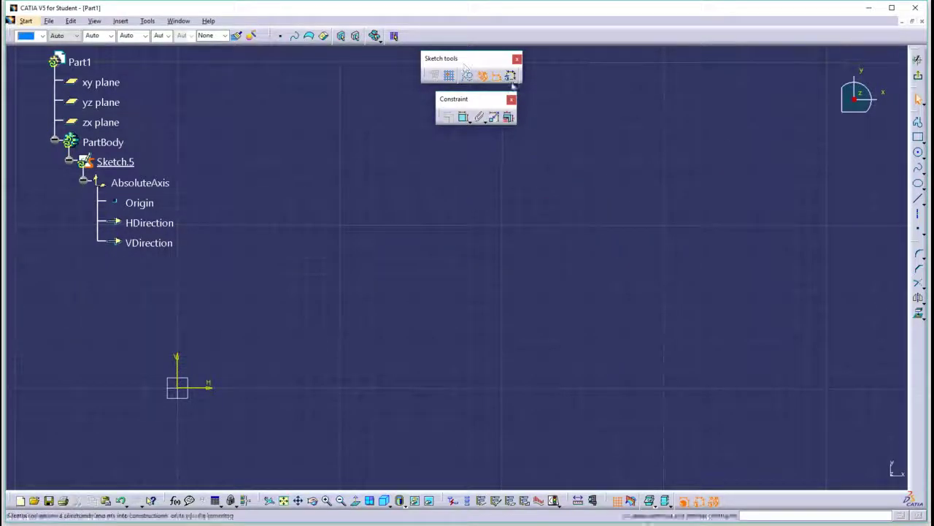
# - Draw a trial rectangle from Line.10–Line.13, then delete it
pyautogui.click(918, 137)
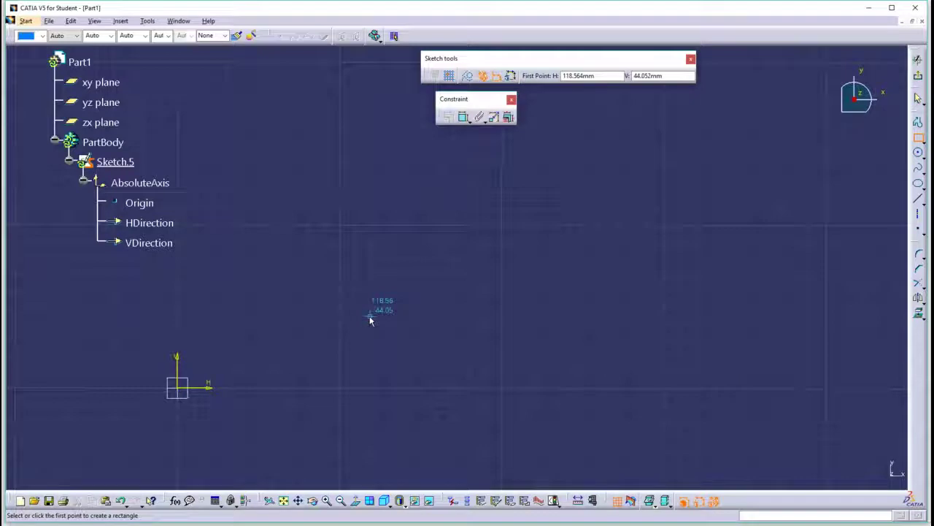
pyautogui.click(369, 317)
pyautogui.click(569, 228)
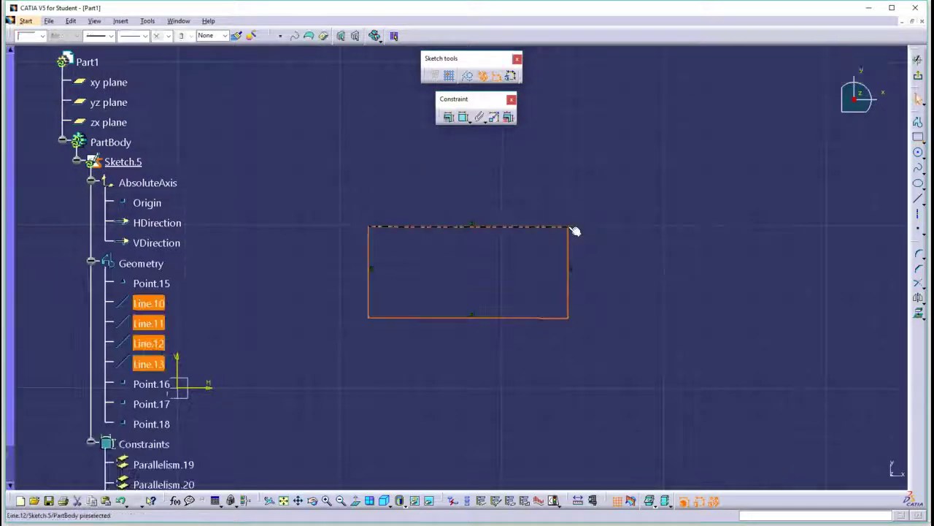
pyautogui.scroll(-5, 194, 313)
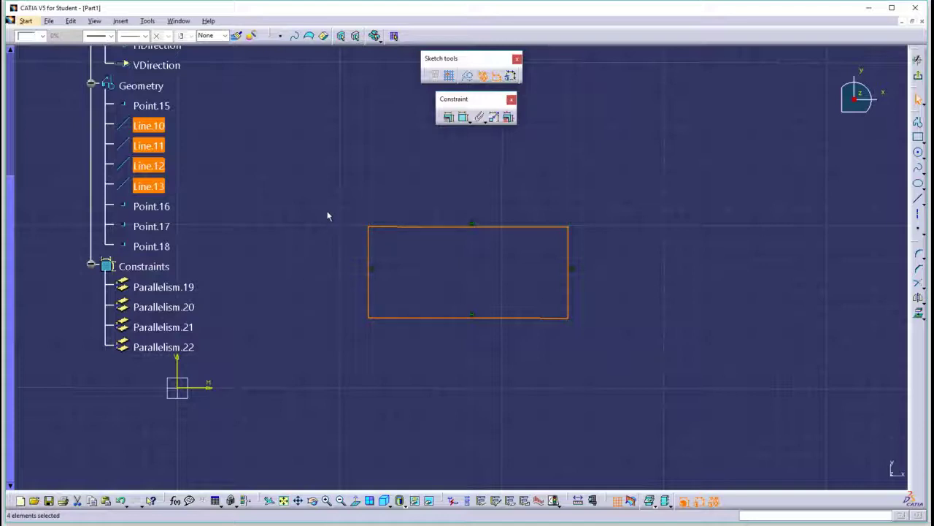
pyautogui.press('Delete')
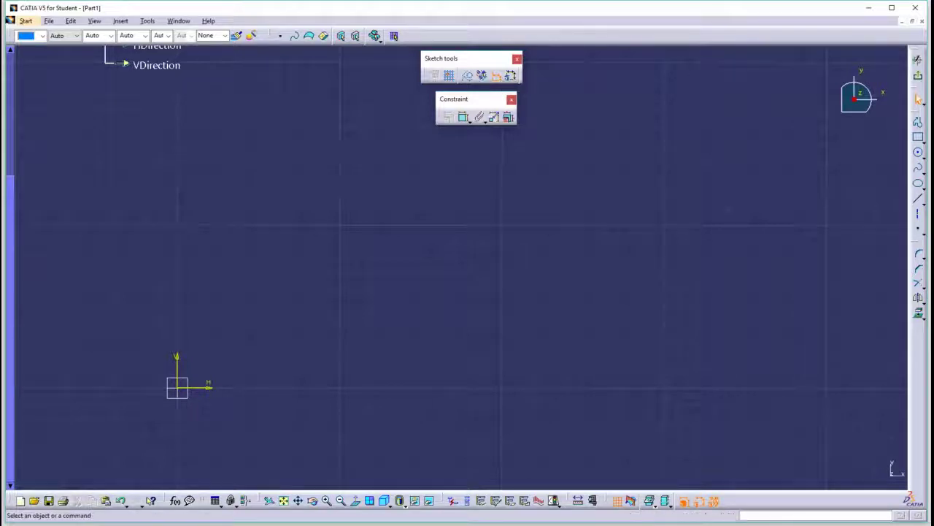
# - Draw a rectangle made of Line.14–Line.17
pyautogui.click(919, 139)
pyautogui.click(443, 306)
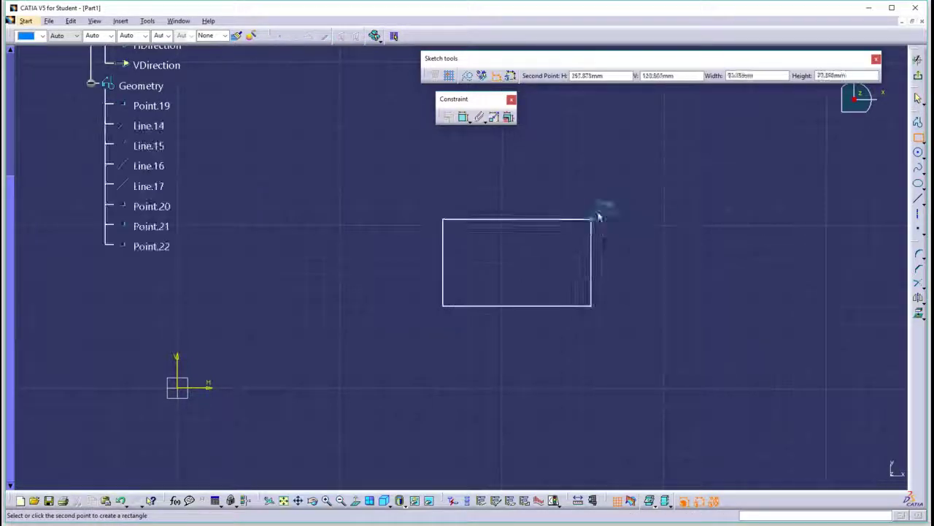
pyautogui.click(616, 191)
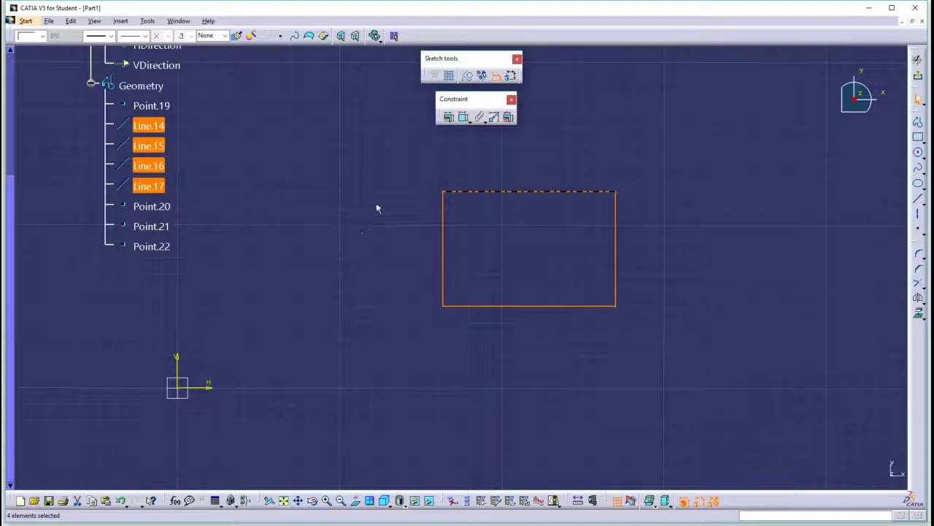
pyautogui.click(377, 207)
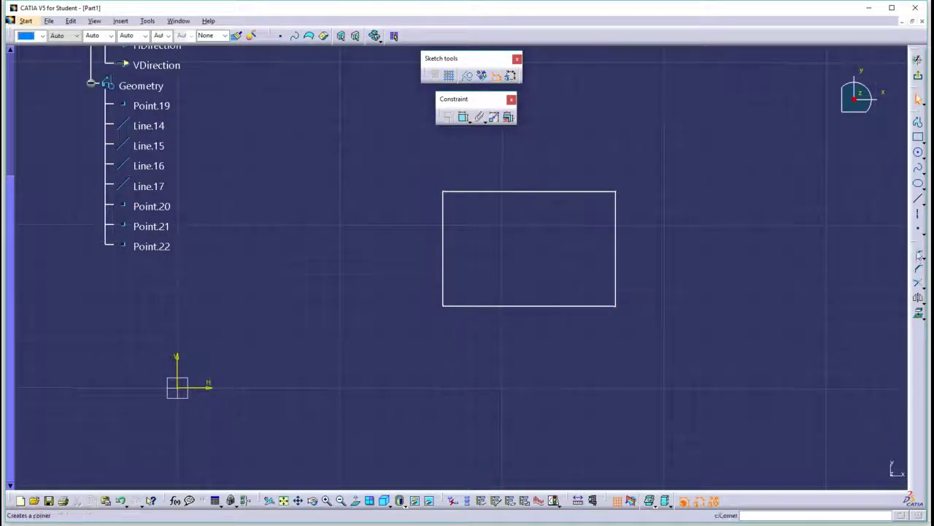
# - Round its upper-left corner with arc Circle.1 and delete the Radius.23 dimension
pyautogui.click(918, 254)
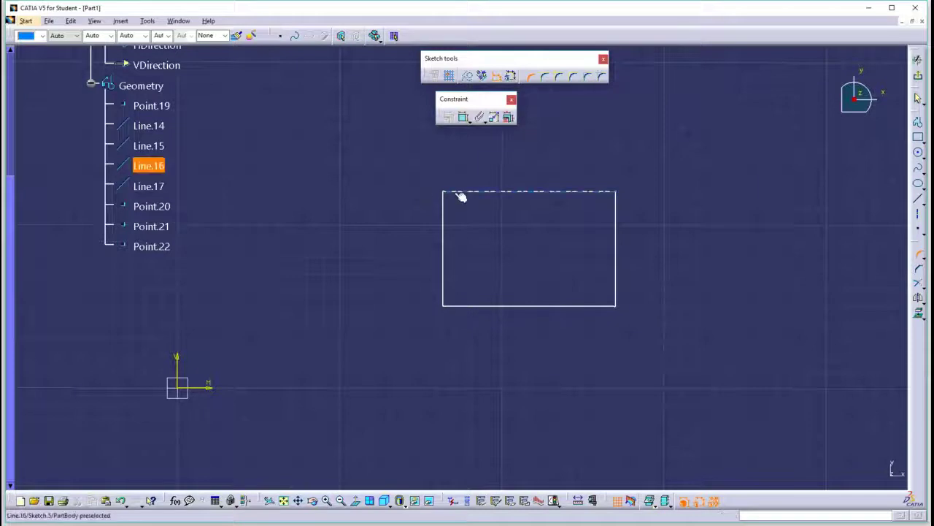
pyautogui.click(461, 192)
pyautogui.click(448, 219)
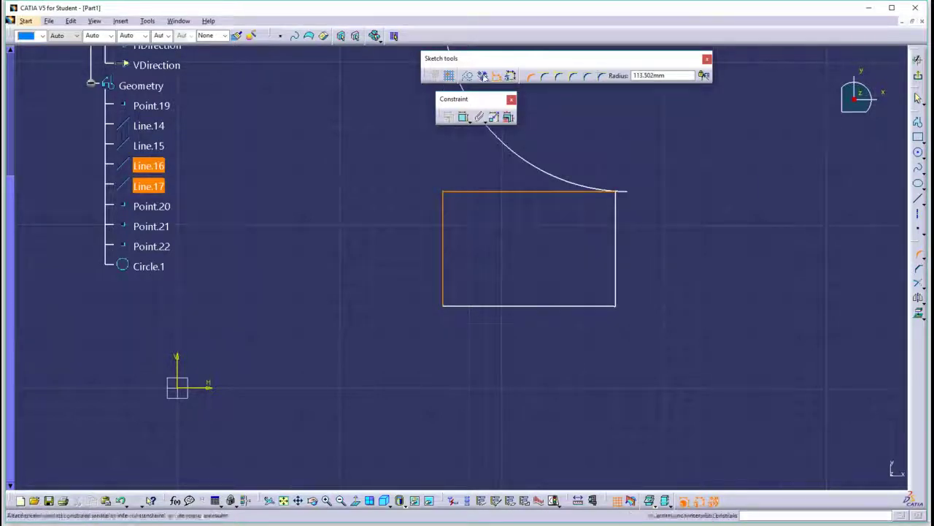
pyautogui.click(471, 208)
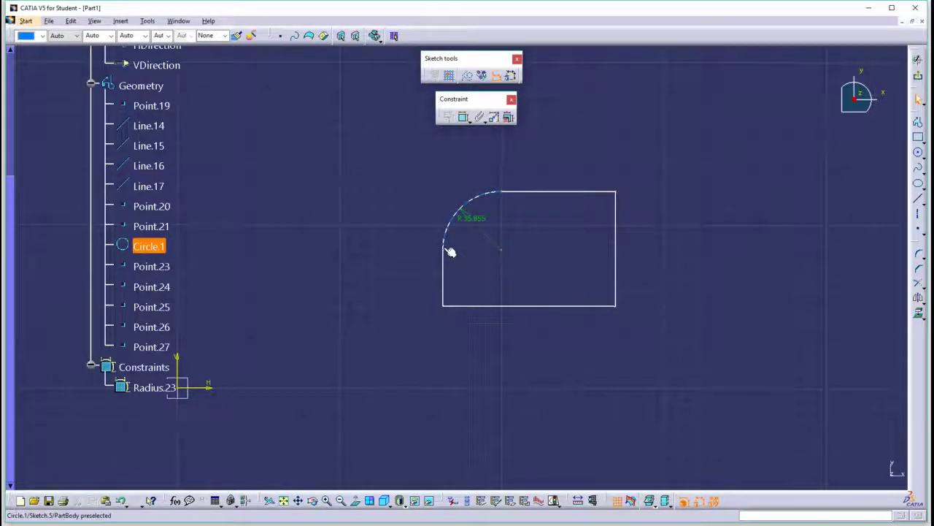
pyautogui.click(482, 221)
pyautogui.press('Delete')
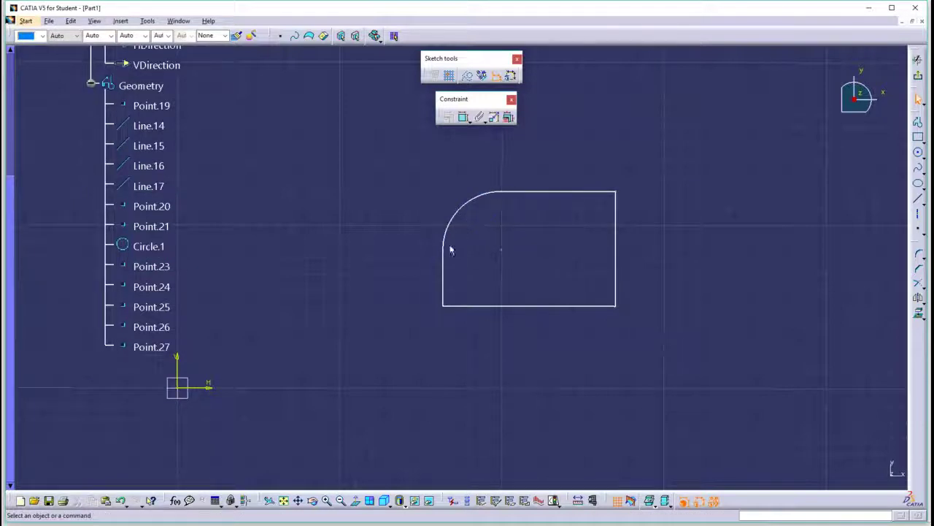
pyautogui.moveTo(444, 249); pyautogui.dragTo(387, 239)
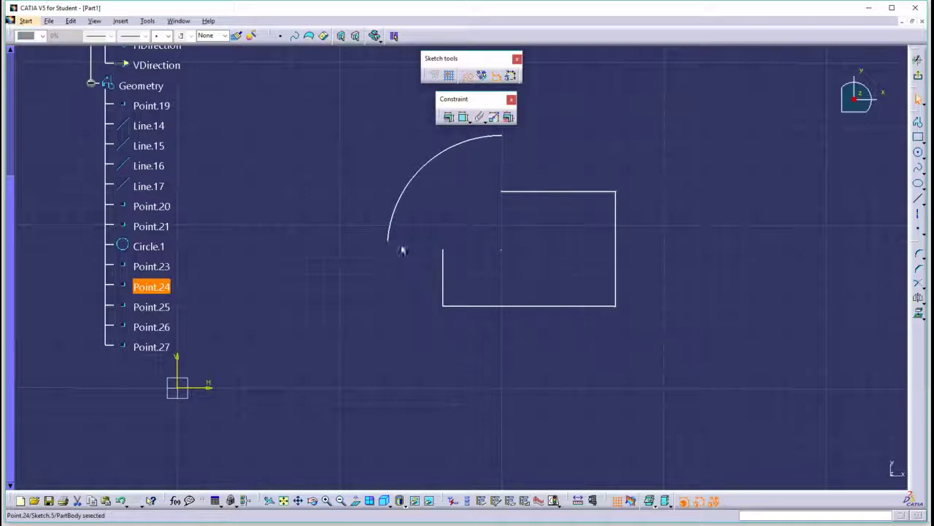
pyautogui.moveTo(443, 253); pyautogui.dragTo(387, 275)
pyautogui.moveTo(502, 192); pyautogui.dragTo(535, 159)
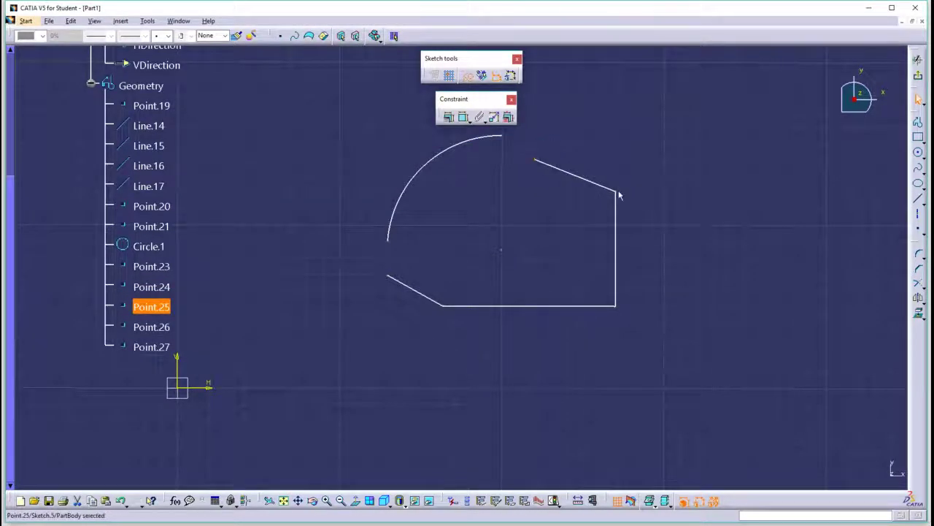
pyautogui.moveTo(619, 195); pyautogui.dragTo(640, 193)
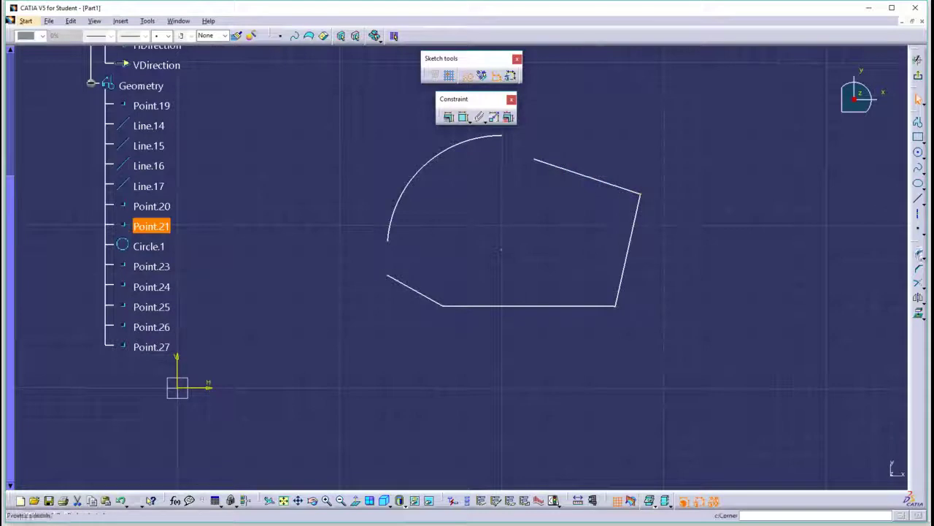
pyautogui.click(851, 252)
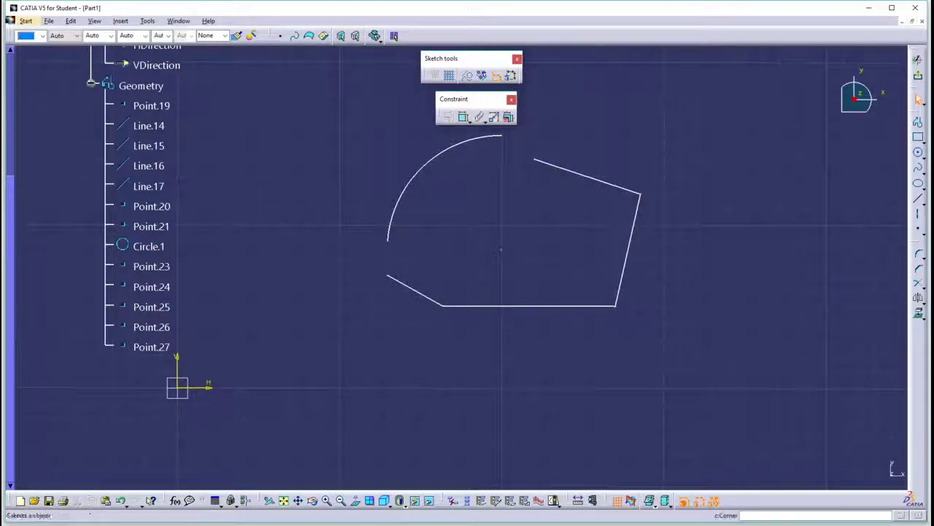
pyautogui.click(918, 254)
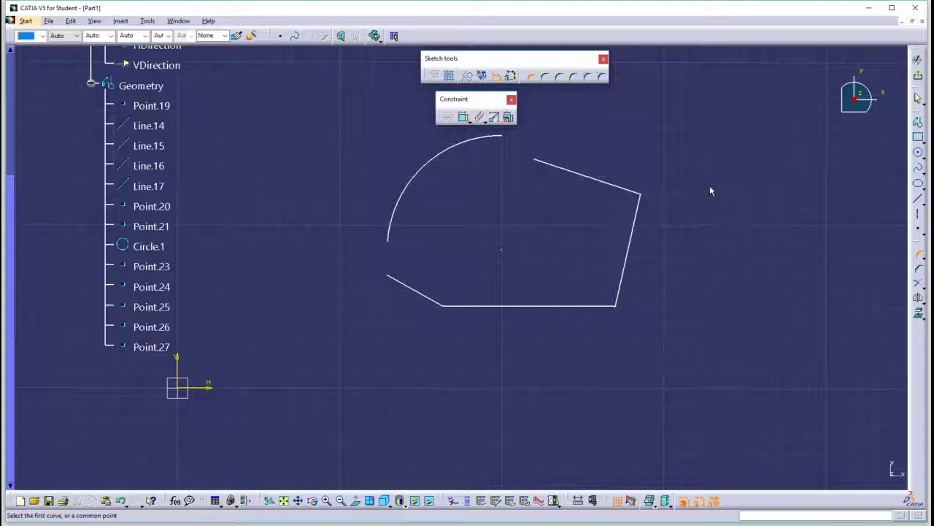
pyautogui.click(635, 192)
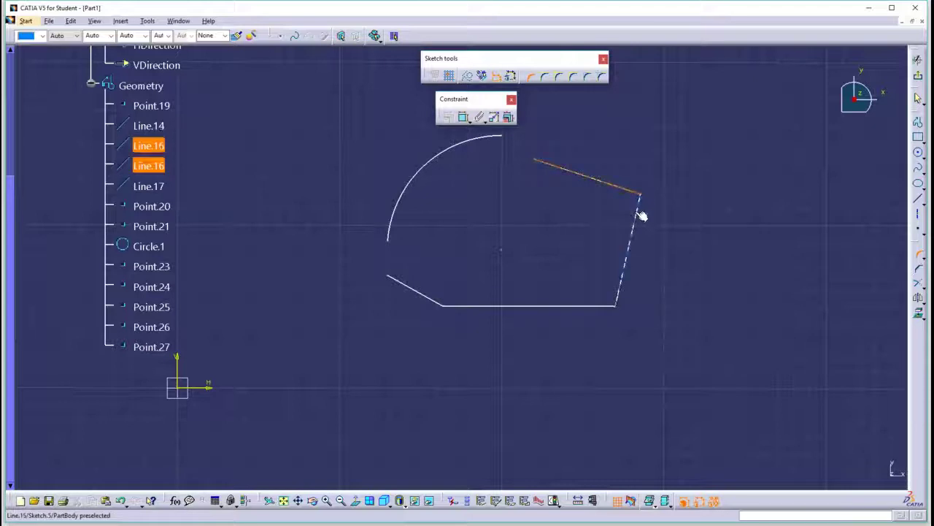
pyautogui.click(637, 214)
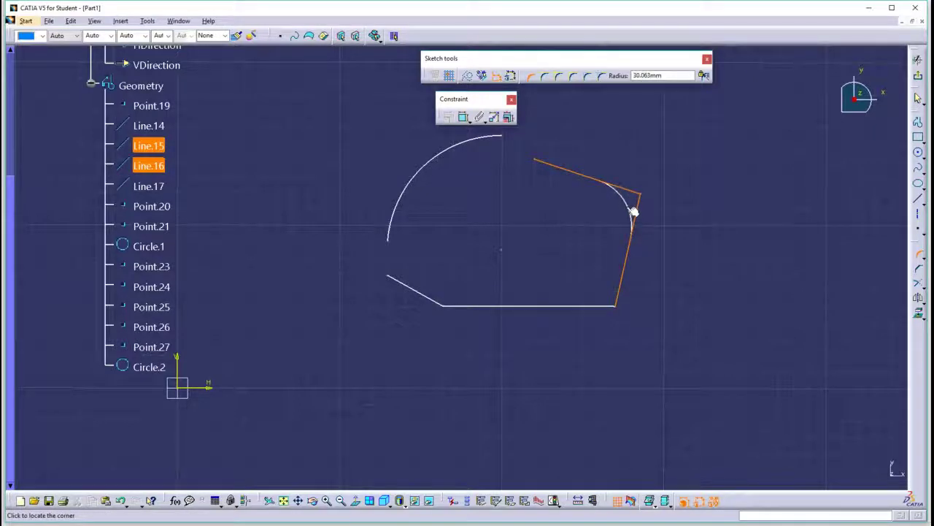
pyautogui.click(632, 208)
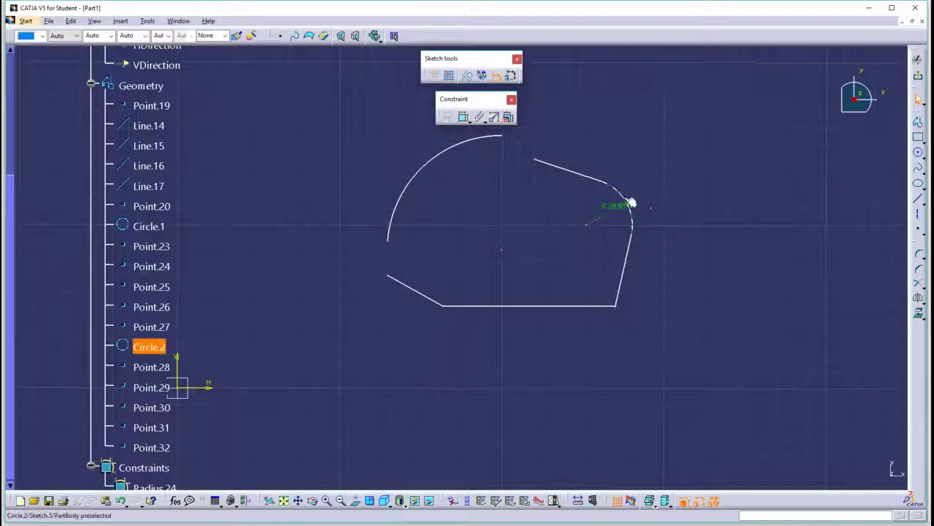
pyautogui.moveTo(632, 203); pyautogui.dragTo(662, 188)
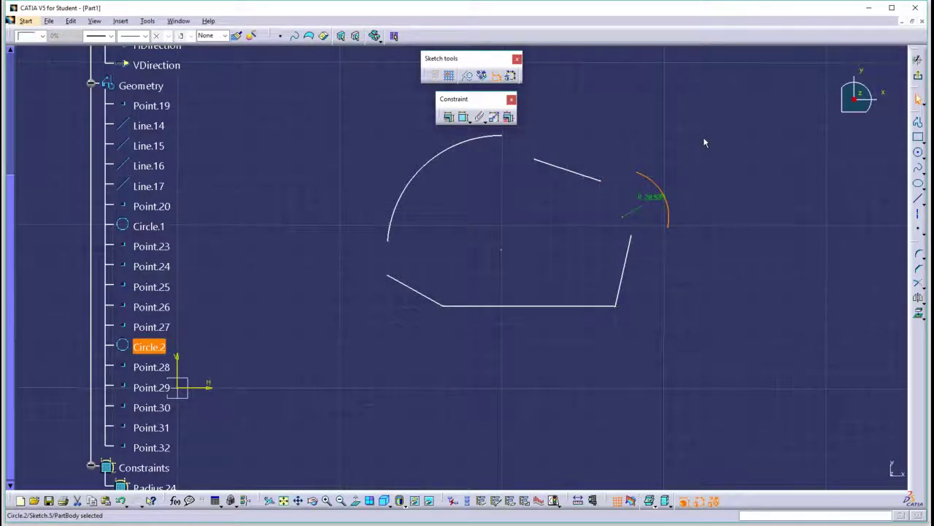
pyautogui.hotkey('ctrl', 'z')
pyautogui.hotkey('ctrl', 'z')
pyautogui.hotkey('ctrl', 'z')
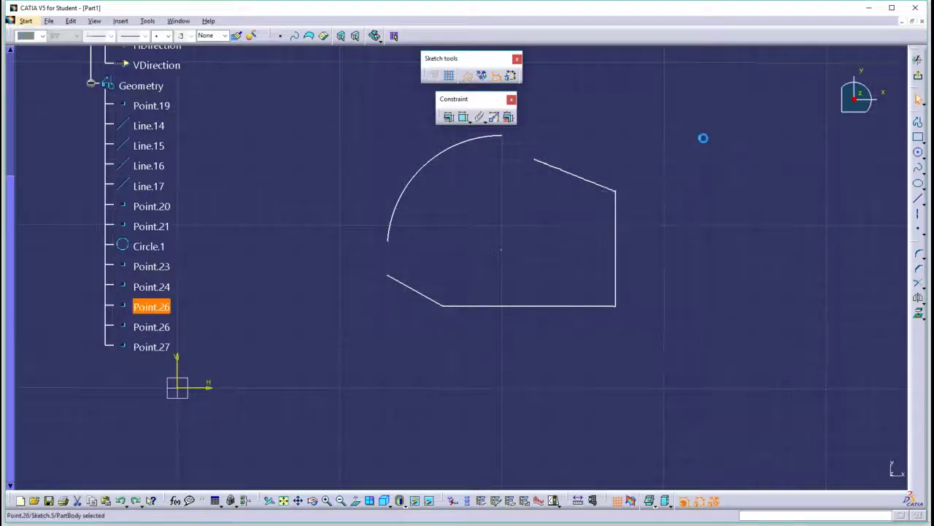
pyautogui.hotkey('ctrl', 'z')
pyautogui.hotkey('ctrl', 'z')
pyautogui.hotkey('ctrl', 'z')
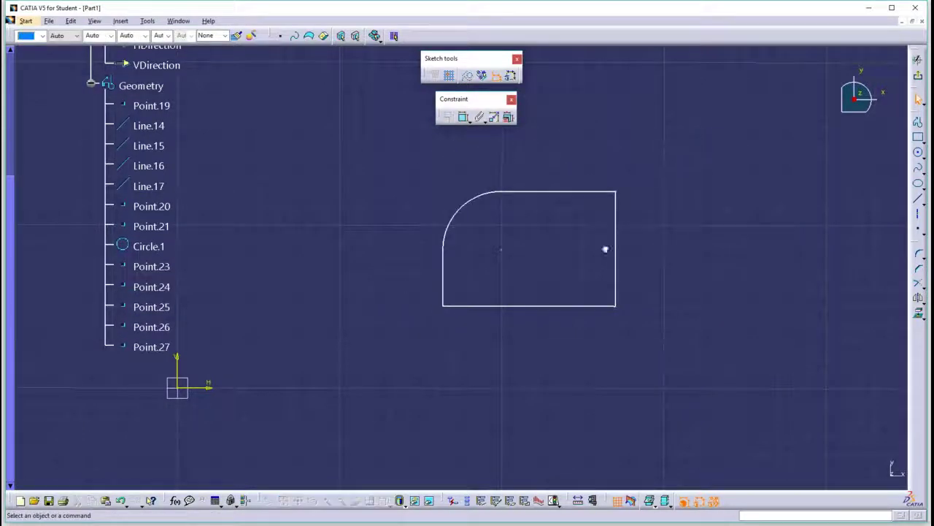
pyautogui.moveTo(687, 141)
pyautogui.mouseDown()
pyautogui.moveTo(428, 386)
pyautogui.moveTo(412, 387)
pyautogui.mouseUp()
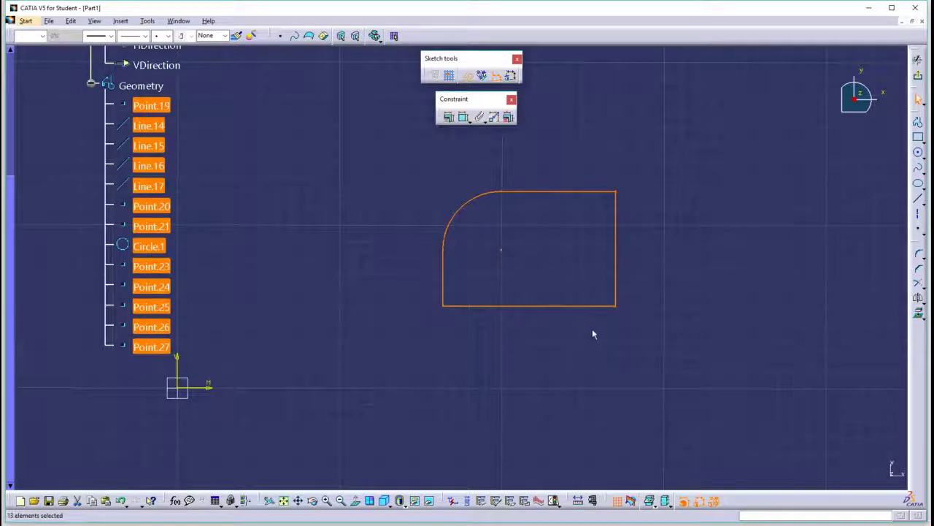
# - Delete the selected geometry and draw a new rectangle, raising its top-right corner into a slanted outline
pyautogui.press('Delete')
pyautogui.click(918, 137)
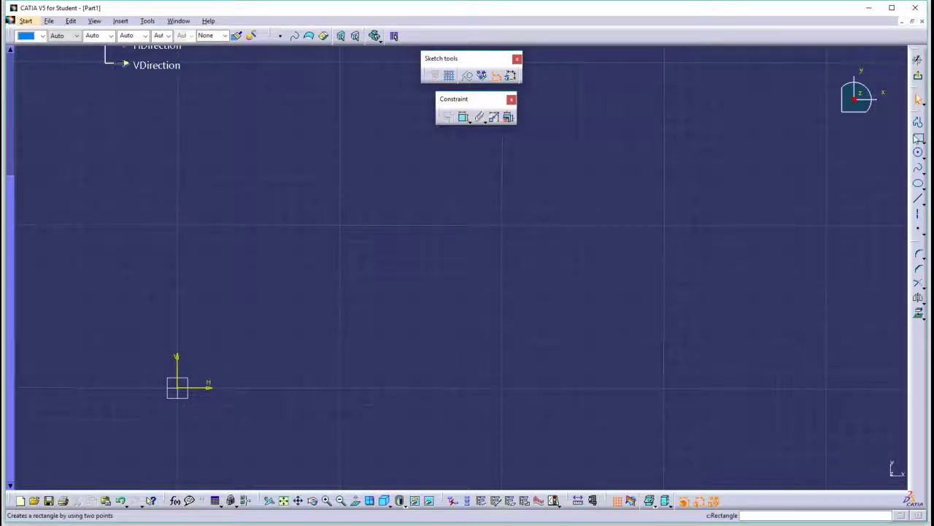
pyautogui.click(419, 212)
pyautogui.click(601, 300)
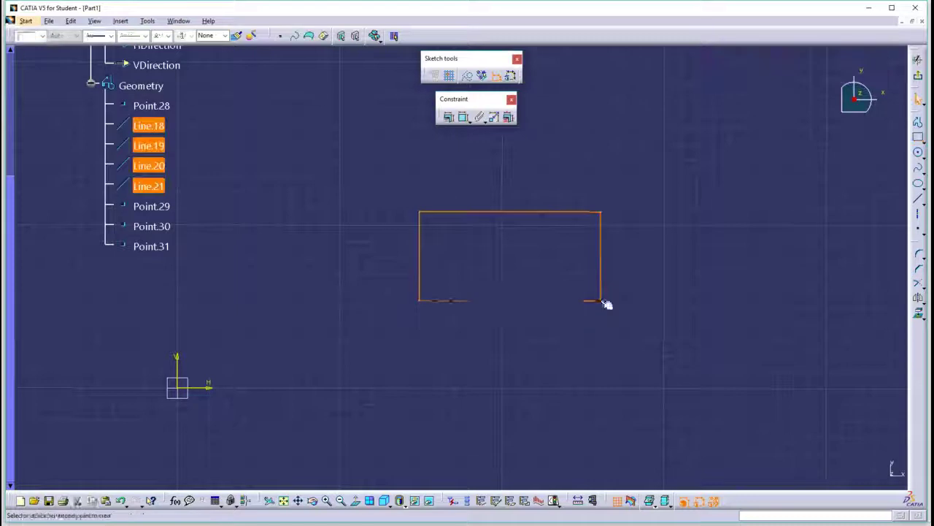
pyautogui.click(613, 219)
pyautogui.moveTo(601, 211)
pyautogui.mouseDown()
pyautogui.moveTo(572, 237)
pyautogui.moveTo(616, 185)
pyautogui.mouseUp()
pyautogui.click(553, 152)
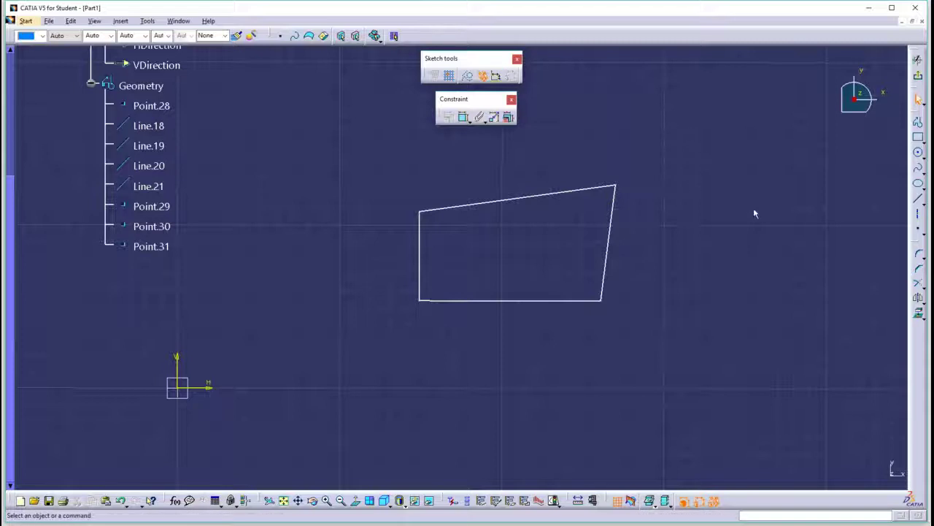
# - Round the top-left corner between Line.18 and Line.21 with arc Circle.2 and raise the top edge
pyautogui.click(919, 254)
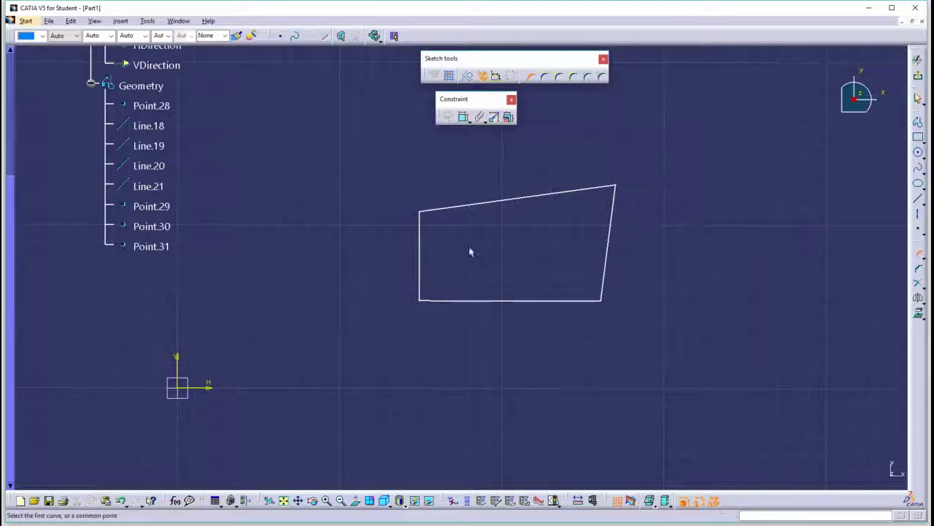
pyautogui.click(430, 210)
pyautogui.click(420, 226)
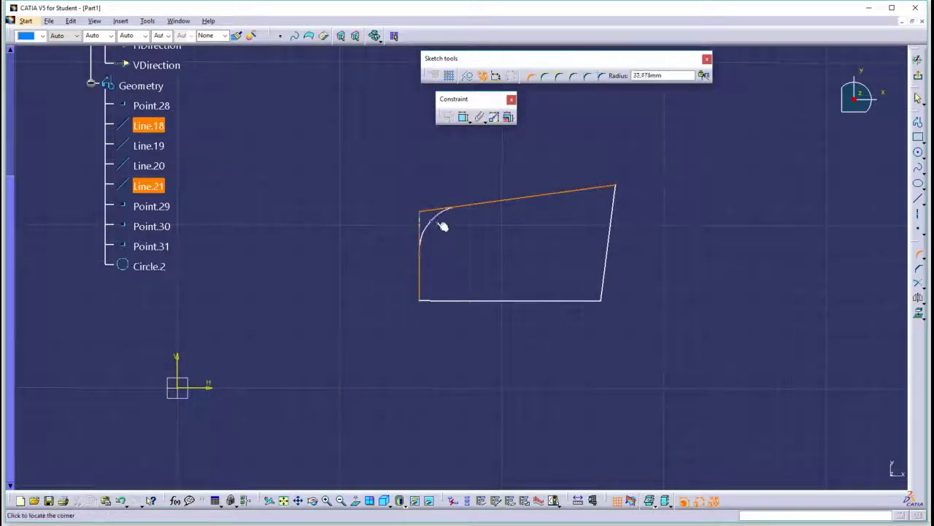
pyautogui.click(439, 222)
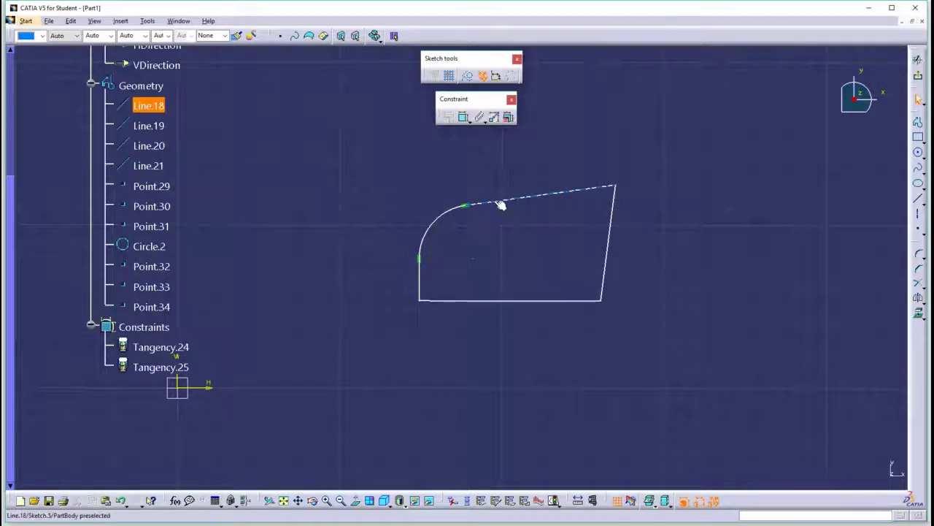
pyautogui.moveTo(500, 202)
pyautogui.mouseDown()
pyautogui.moveTo(475, 156)
pyautogui.moveTo(490, 167)
pyautogui.moveTo(481, 175)
pyautogui.mouseUp()
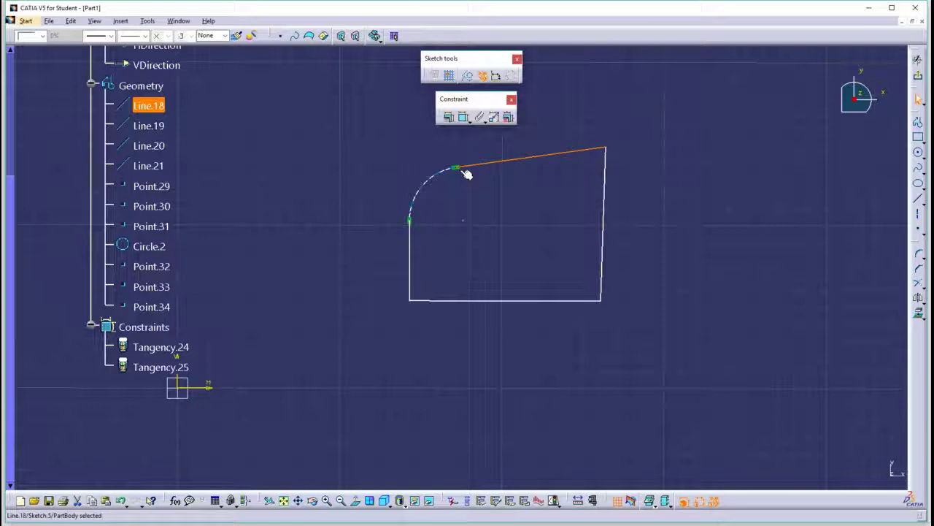
# - Inspect the two tangency constraints and the point where the arc meets the top edge
pyautogui.click(470, 178)
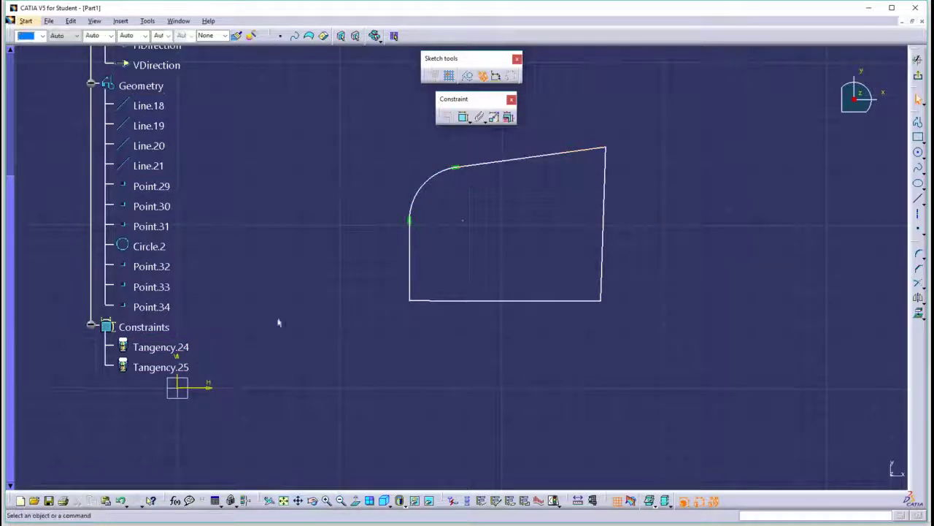
pyautogui.click(161, 347)
pyautogui.click(175, 366)
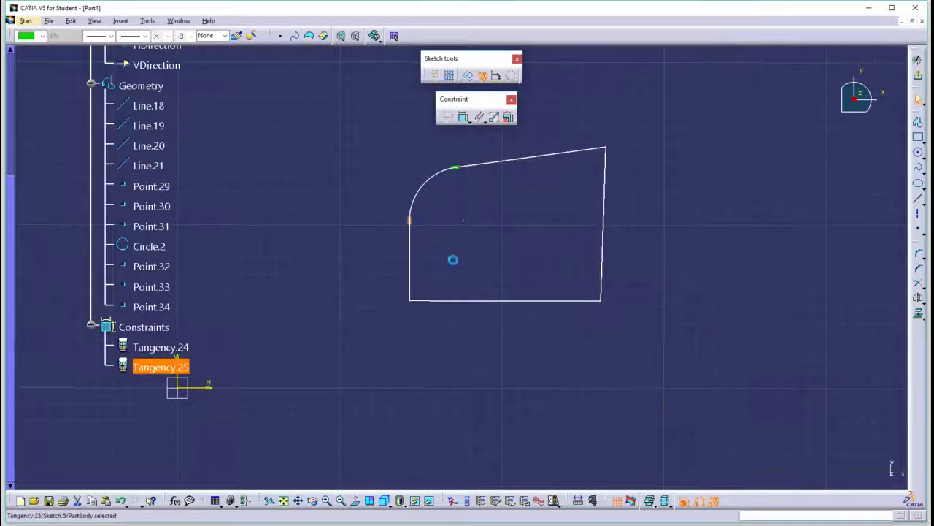
pyautogui.click(461, 181)
pyautogui.click(457, 173)
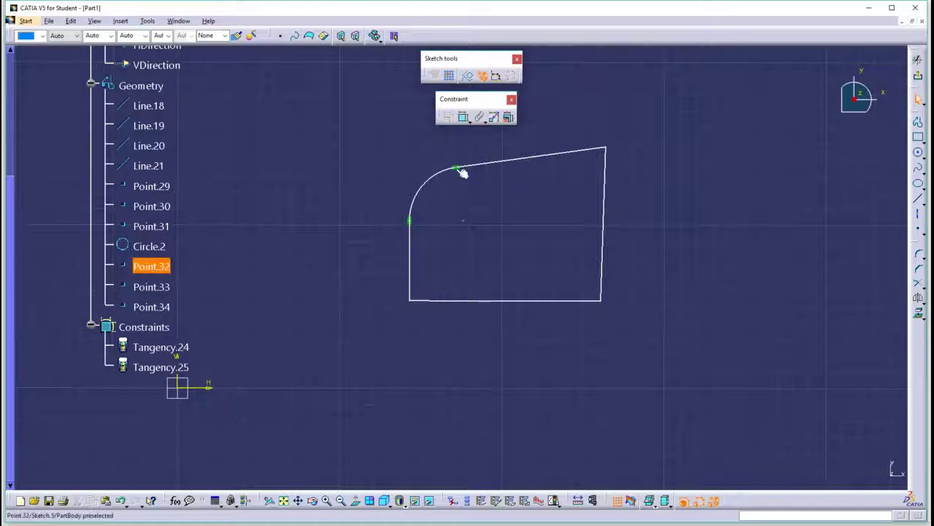
# - Delete Tangency.24 and Tangency.25, then drag Circle.2 into a bulging arc and lower Line.18
pyautogui.click(460, 172)
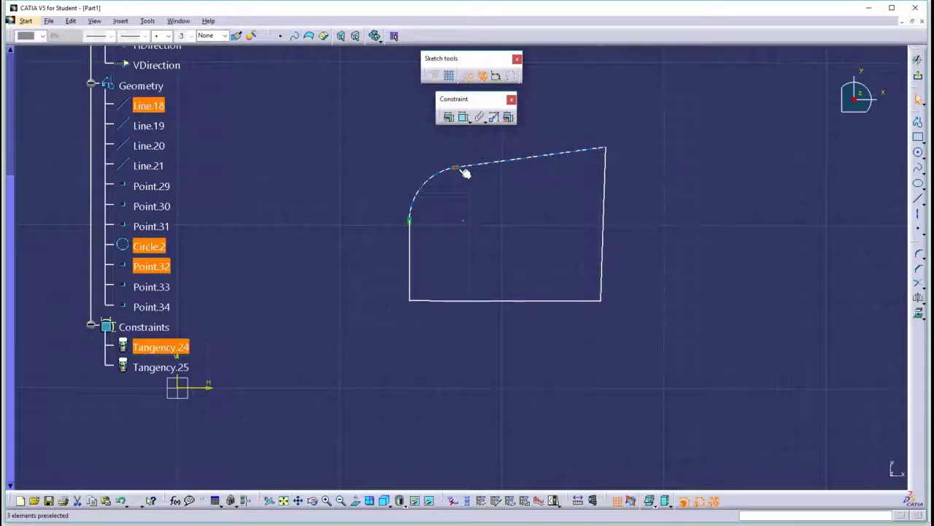
pyautogui.press('Delete')
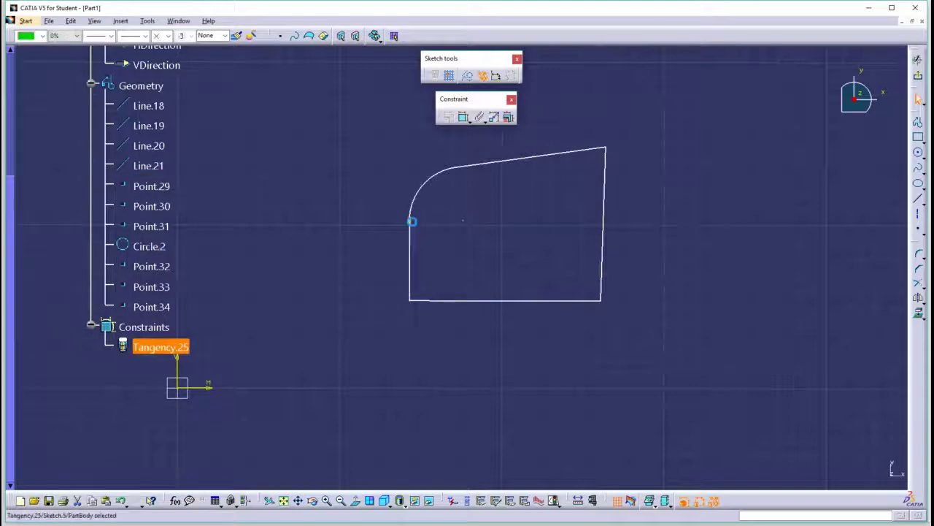
pyautogui.click(418, 226)
pyautogui.press('Delete')
pyautogui.moveTo(428, 192); pyautogui.dragTo(326, 209)
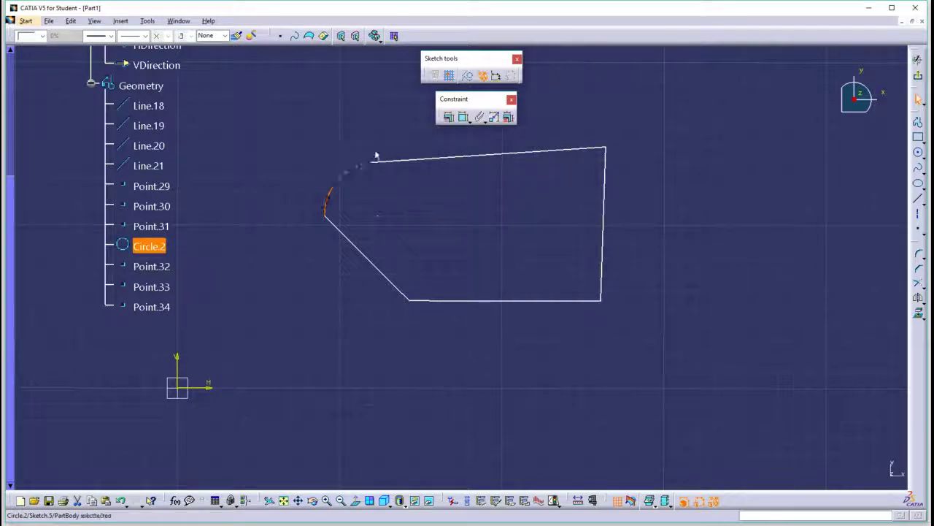
pyautogui.moveTo(391, 168); pyautogui.dragTo(447, 192)
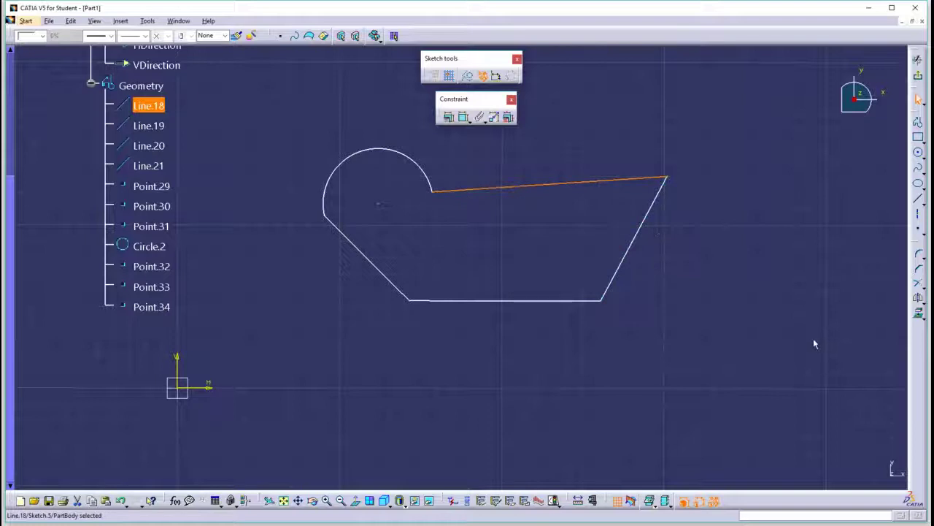
# - Toggle the Geometrical and Dimensional Constraints options in the Sketch tools toolbar
pyautogui.click(718, 252)
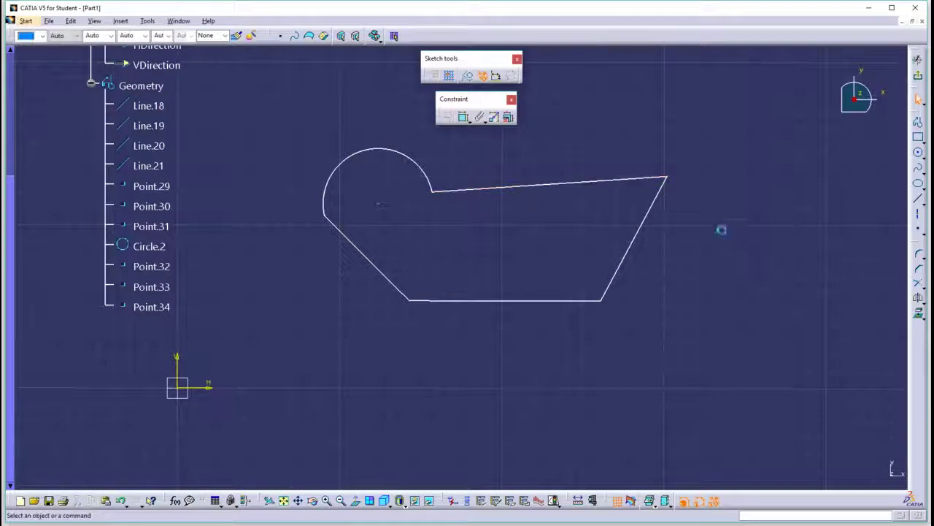
pyautogui.click(495, 76)
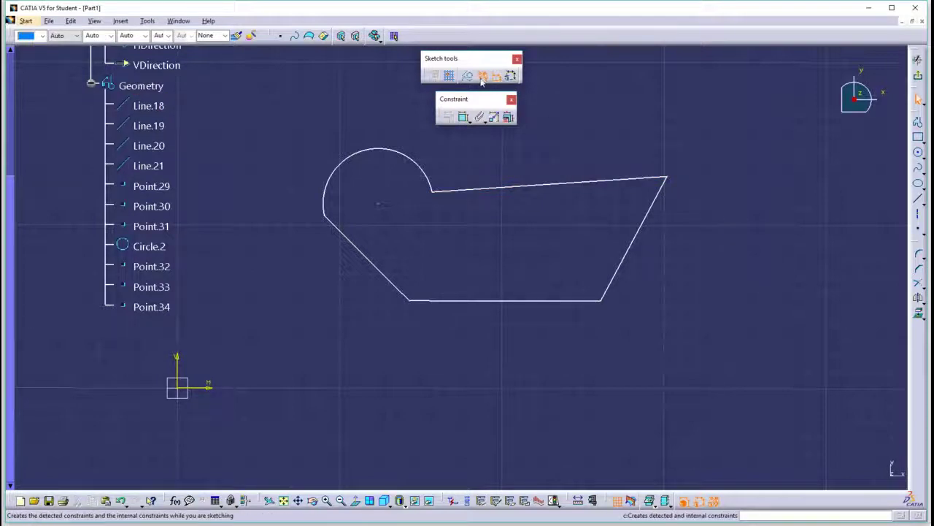
pyautogui.click(482, 77)
pyautogui.click(496, 77)
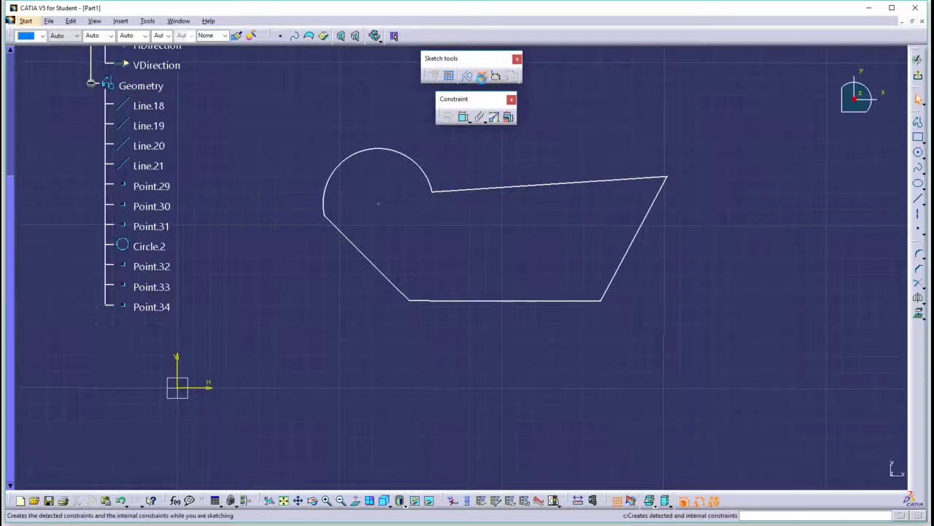
pyautogui.click(482, 77)
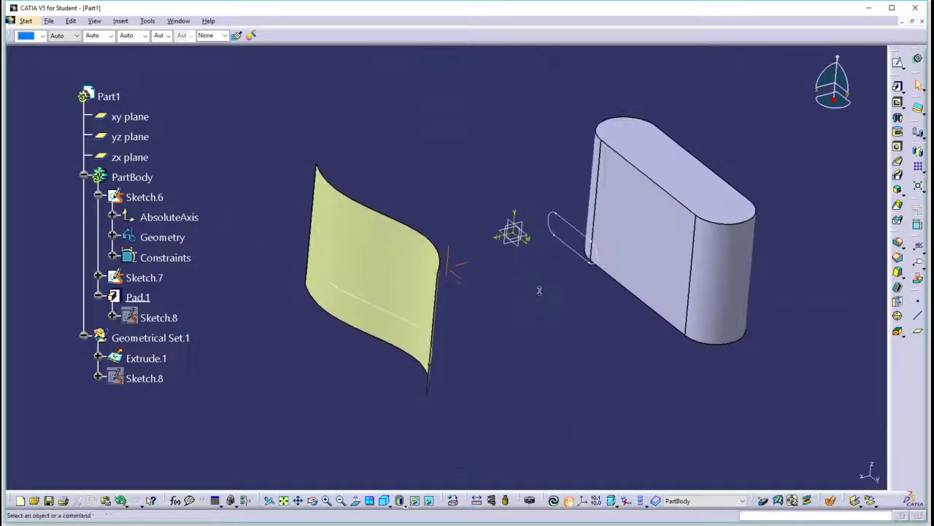
pyautogui.doubleClick(586, 260)
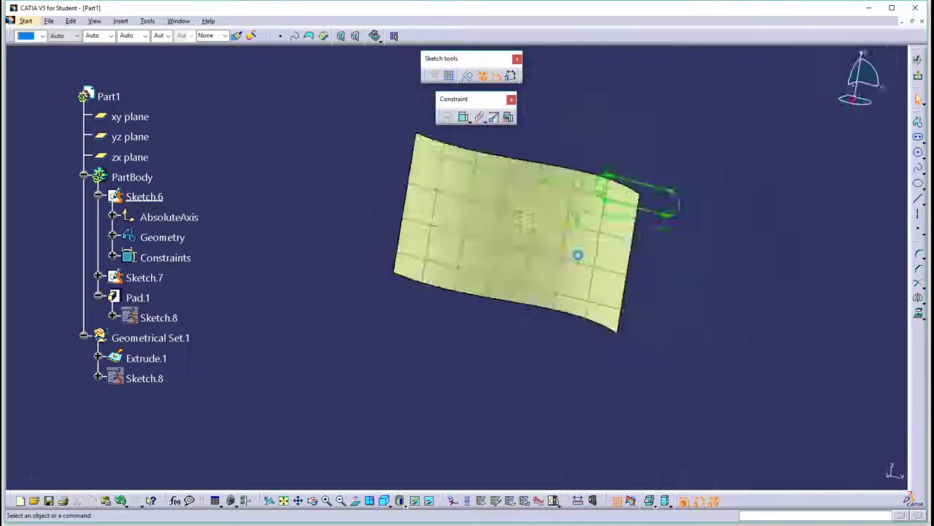
pyautogui.moveTo(701, 150)
pyautogui.mouseDown(button='middle')
pyautogui.moveTo(573, 273)
pyautogui.moveTo(619, 173)
pyautogui.moveTo(667, 182)
pyautogui.moveTo(400, 275)
pyautogui.moveTo(533, 232)
pyautogui.mouseUp(button='middle')
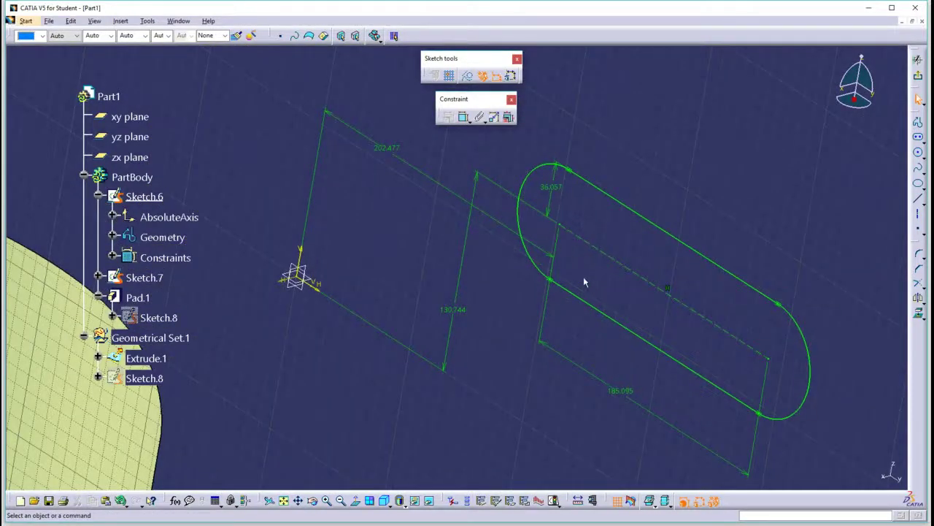
pyautogui.moveTo(578, 209); pyautogui.dragTo(467, 229, button='middle')
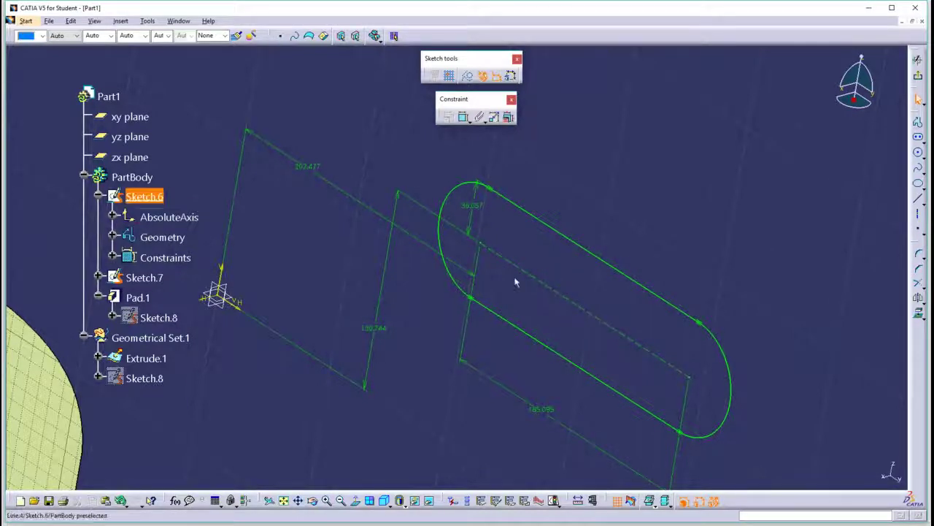
pyautogui.moveTo(515, 278)
pyautogui.mouseDown(button='middle')
pyautogui.moveTo(574, 215)
pyautogui.moveTo(569, 244)
pyautogui.moveTo(605, 241)
pyautogui.moveTo(525, 267)
pyautogui.moveTo(570, 240)
pyautogui.mouseUp(button='middle')
pyautogui.click(920, 79)
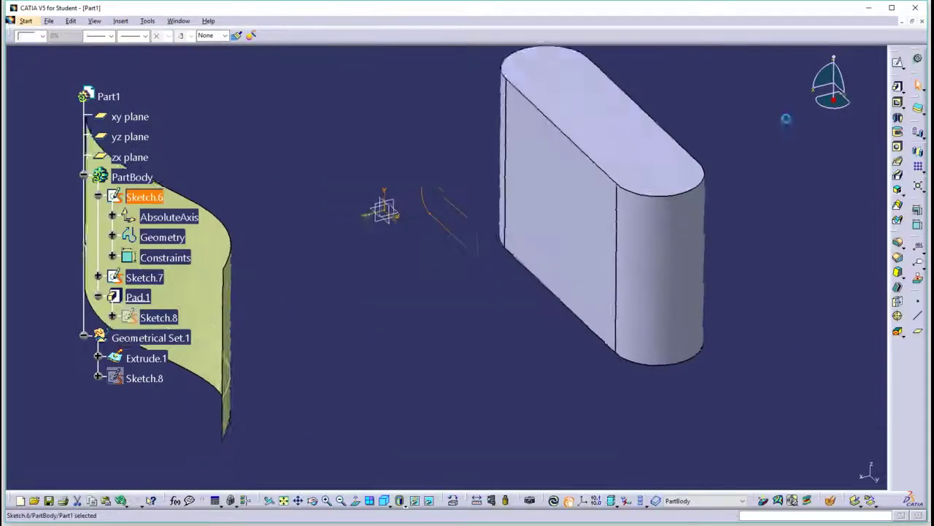
# - Create Pad.4 from the slot-shaped Sketch.6 with a length of 276mm
pyautogui.moveTo(621, 203)
pyautogui.keyDown('ctrl'); pyautogui.mouseDown(button='middle')
pyautogui.moveTo(620, 226)
pyautogui.moveTo(584, 230)
pyautogui.moveTo(605, 214)
pyautogui.mouseUp(button='middle'); pyautogui.keyUp('ctrl')
pyautogui.click(667, 292)
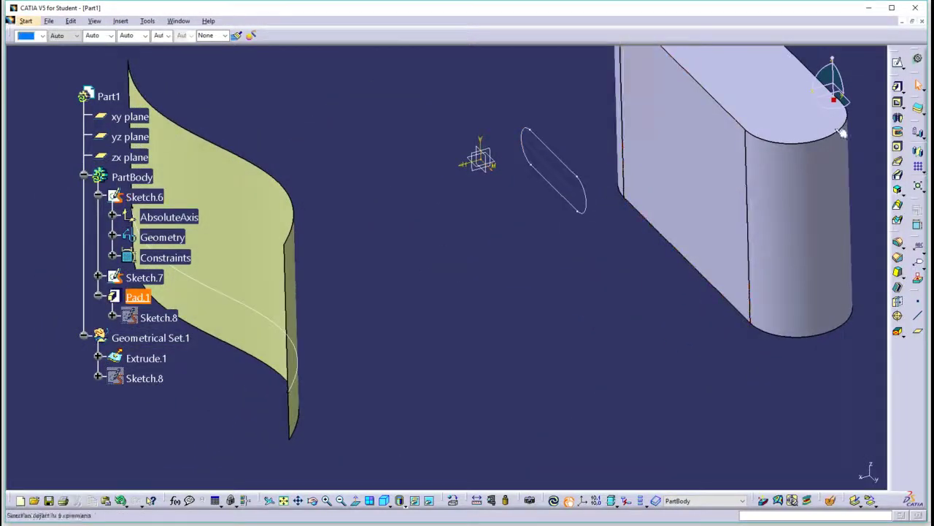
pyautogui.click(899, 86)
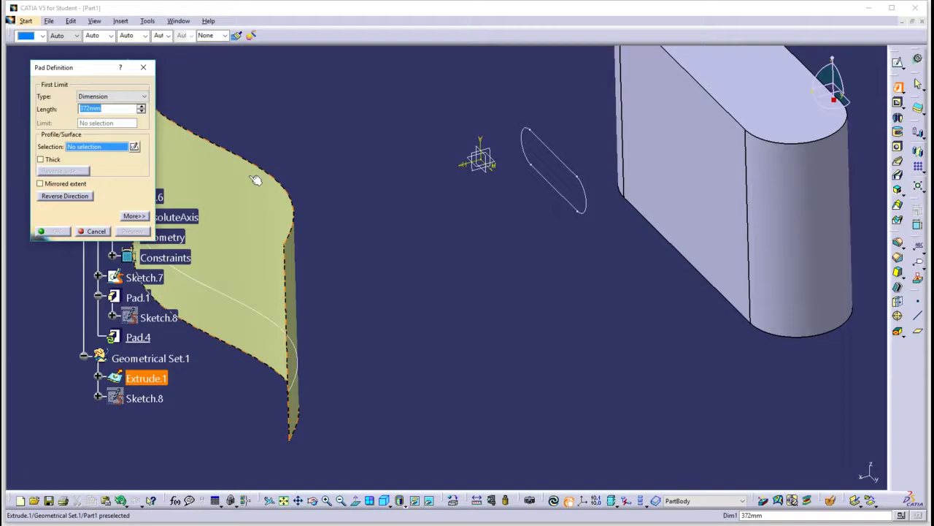
pyautogui.click(563, 161)
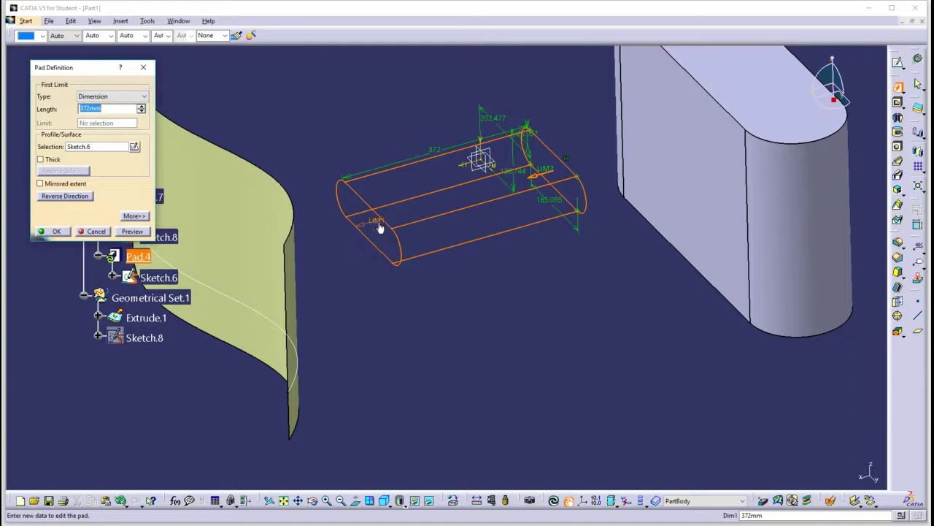
pyautogui.moveTo(375, 228); pyautogui.dragTo(425, 208)
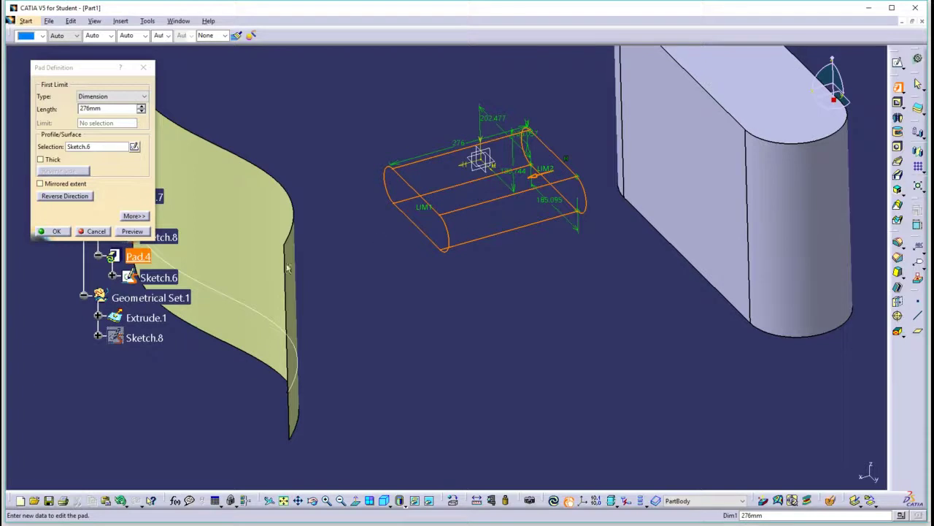
pyautogui.click(56, 231)
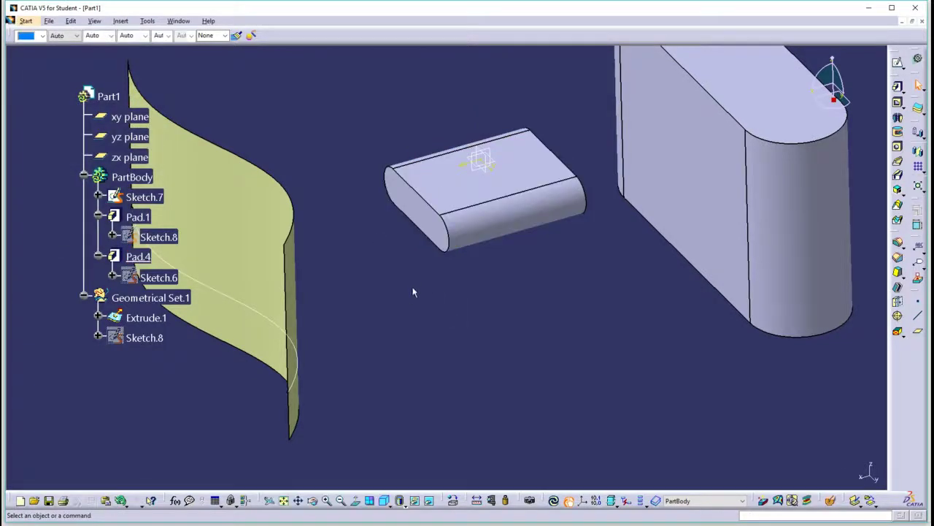
# - Edit Pad.4 to extend both ways: 291mm first limit and 52mm second limit
pyautogui.moveTo(419, 261); pyautogui.dragTo(506, 273, button='middle')
pyautogui.doubleClick(556, 209)
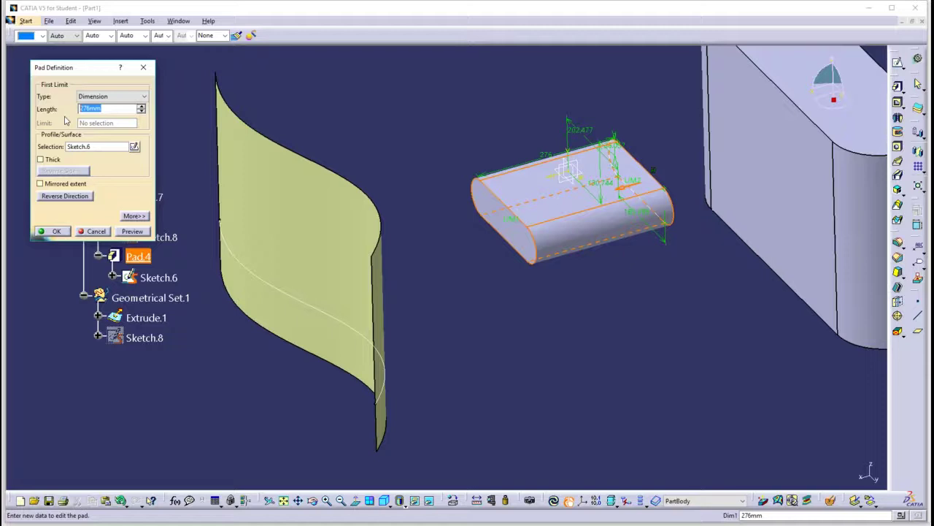
pyautogui.moveTo(511, 221); pyautogui.dragTo(483, 230)
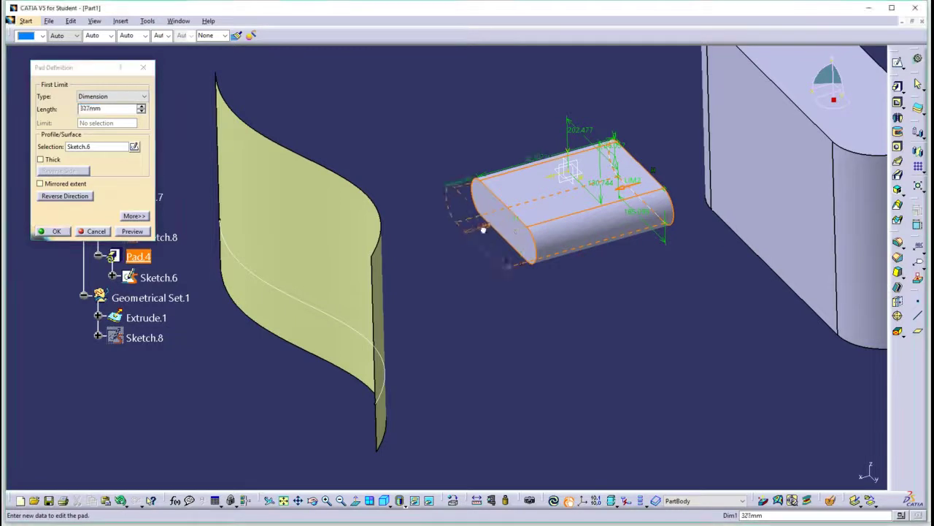
pyautogui.moveTo(655, 175); pyautogui.dragTo(670, 170)
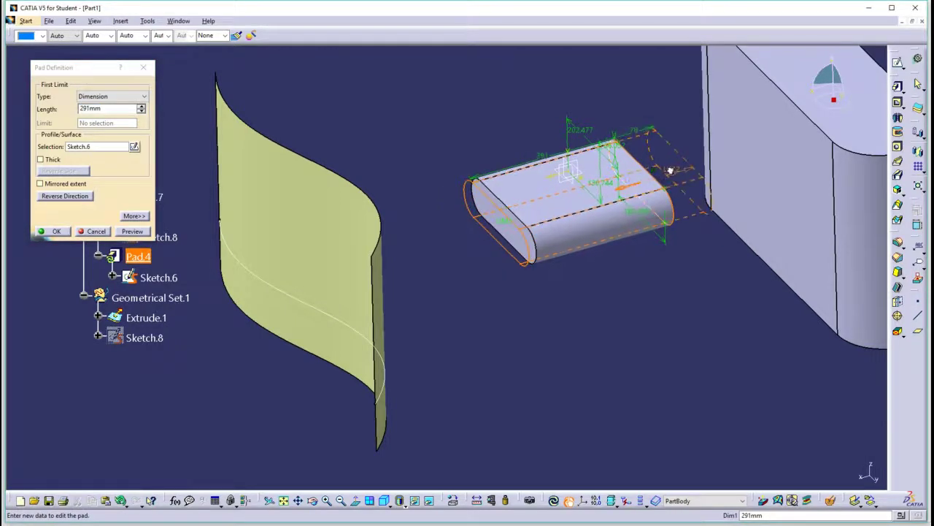
pyautogui.click(133, 215)
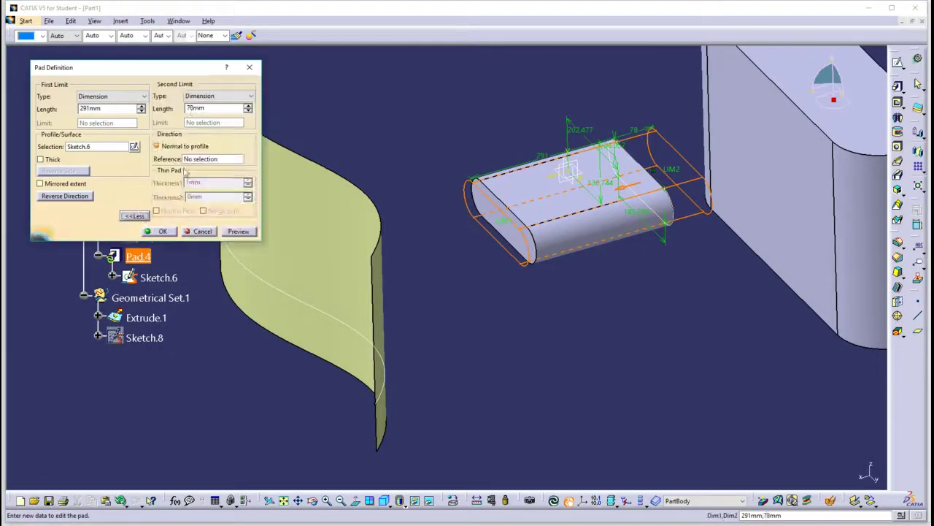
pyautogui.moveTo(672, 174); pyautogui.dragTo(657, 174)
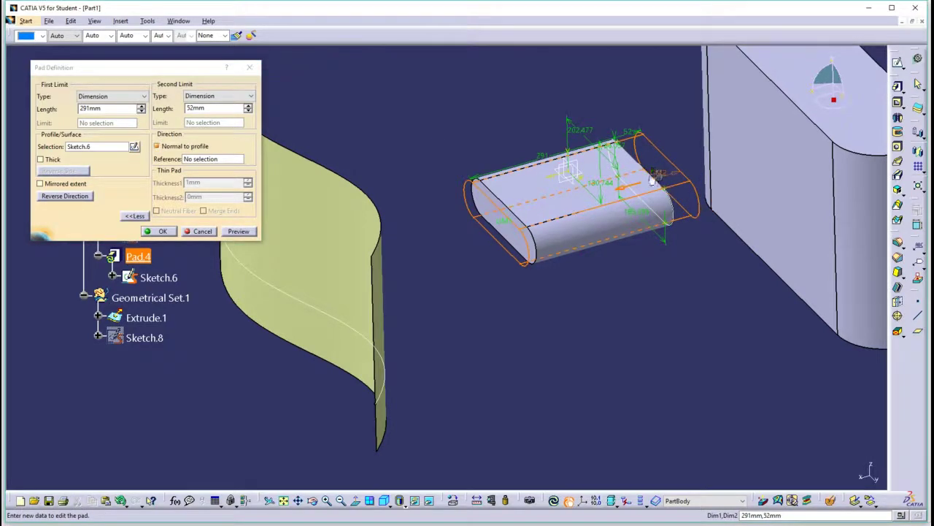
pyautogui.click(248, 232)
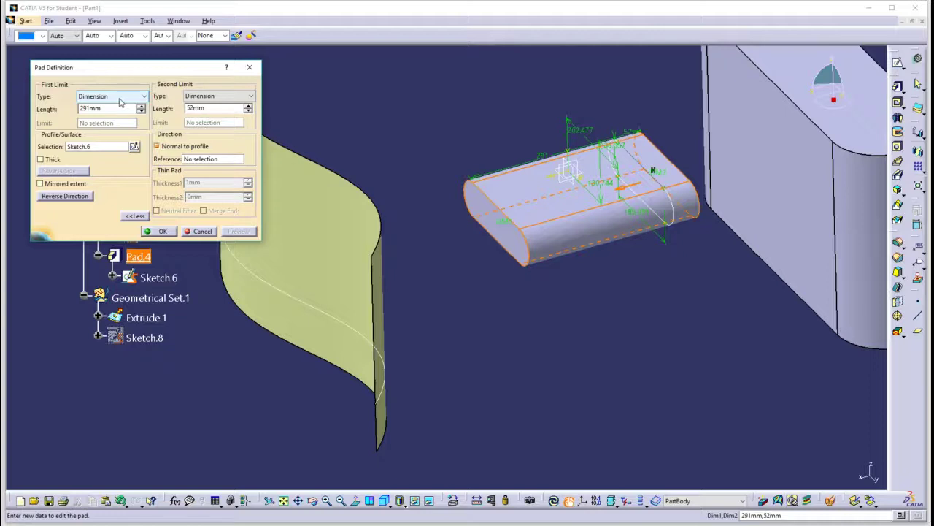
pyautogui.click(110, 95)
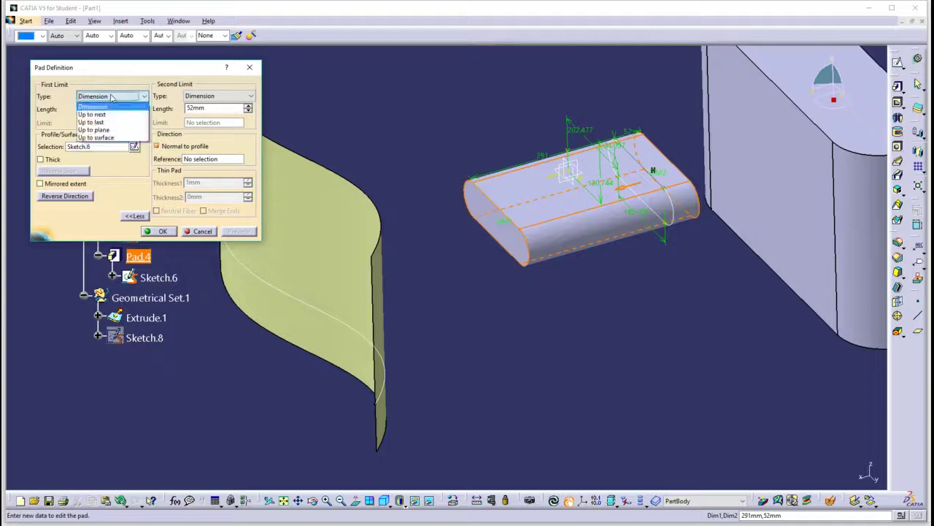
# - Set Pad.4's first limit to Up to surface on the curved Extrude.1 surface
pyautogui.click(110, 135)
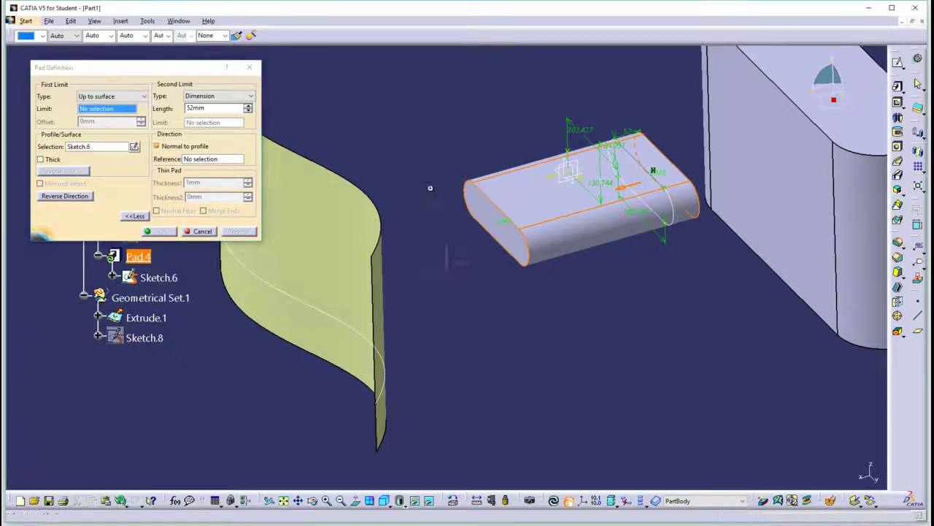
pyautogui.moveTo(431, 186); pyautogui.dragTo(376, 188, button='middle')
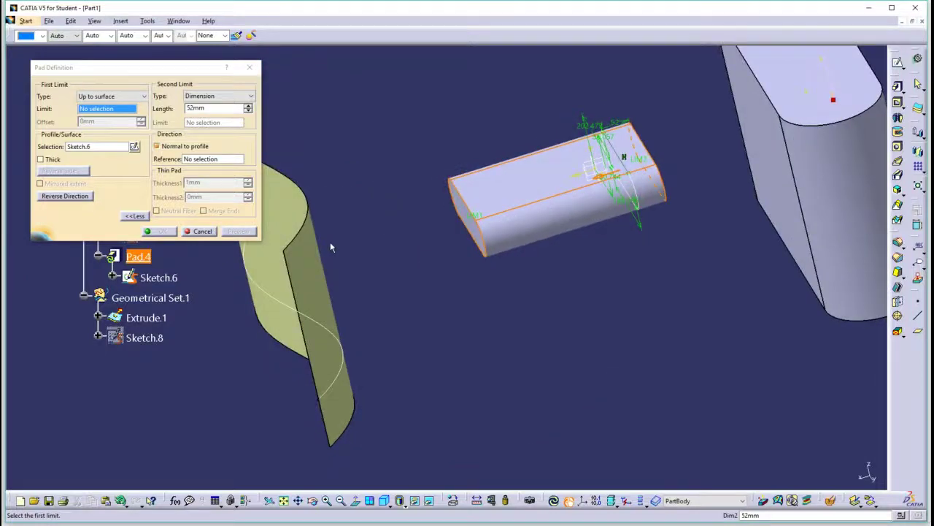
pyautogui.click(323, 267)
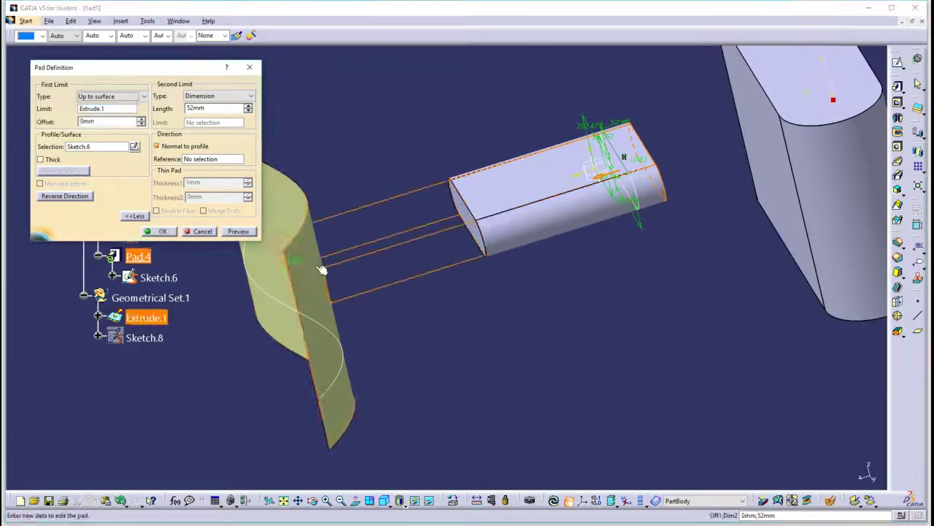
pyautogui.click(238, 231)
pyautogui.moveTo(379, 176); pyautogui.dragTo(430, 213, button='middle')
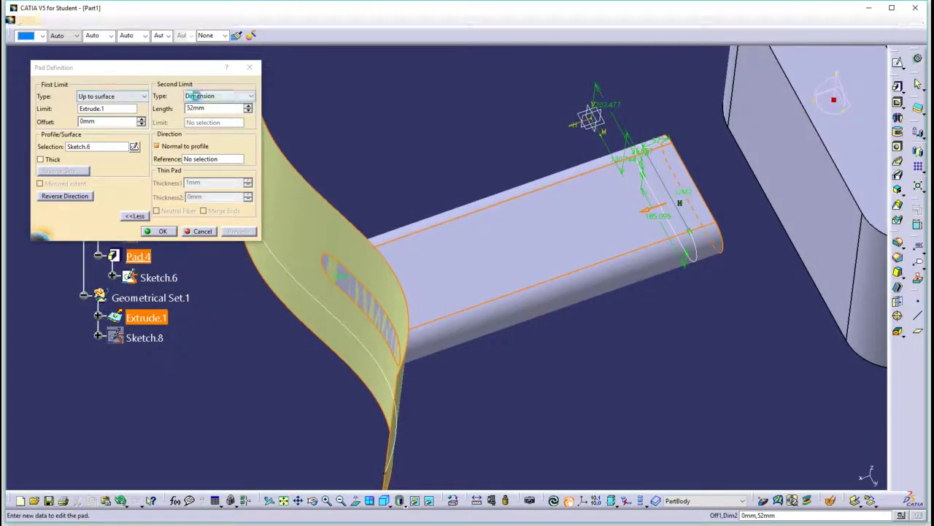
# - Set the second limit to Up to surface on the Pad.1 block face and confirm
pyautogui.click(219, 95)
pyautogui.click(211, 137)
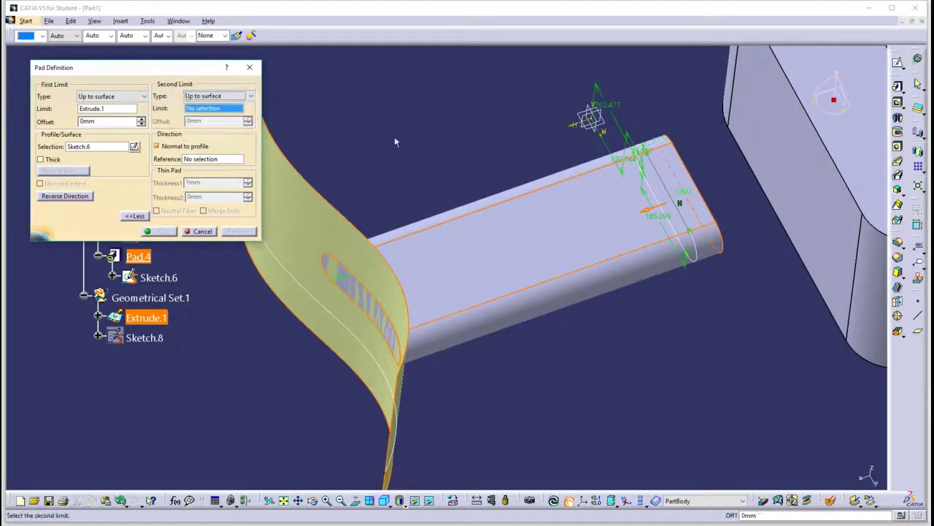
pyautogui.click(800, 150)
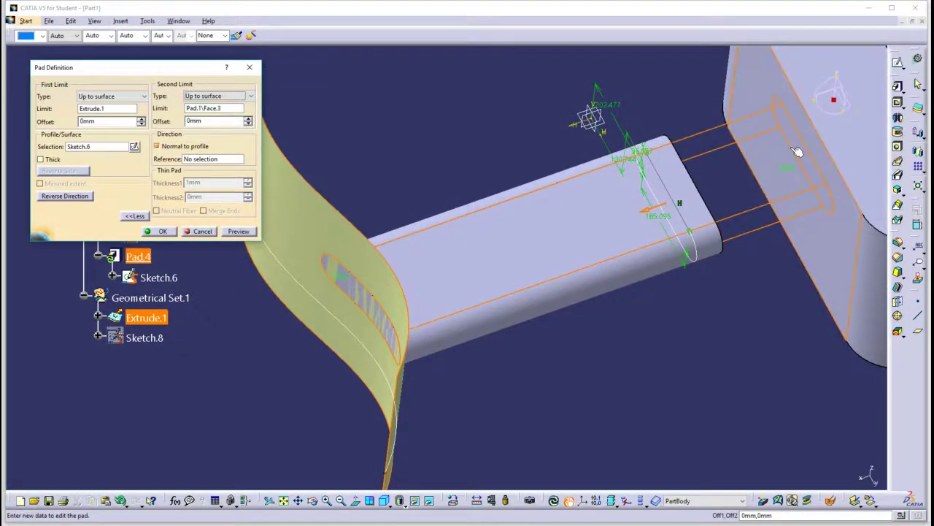
pyautogui.click(162, 232)
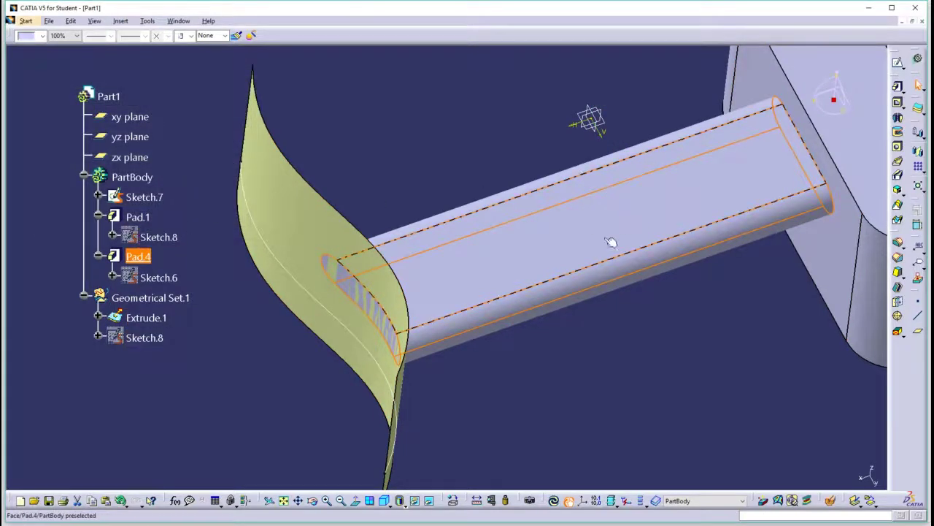
pyautogui.moveTo(588, 269); pyautogui.dragTo(394, 212, button='middle')
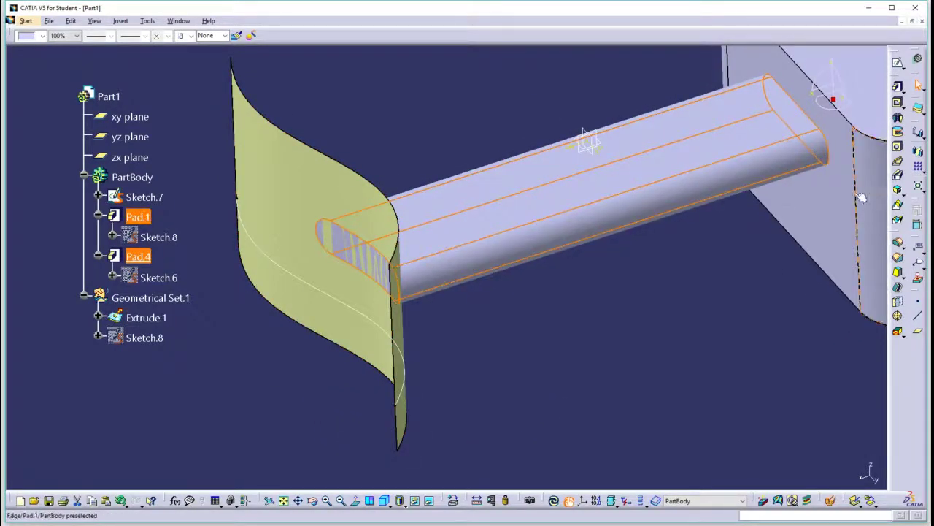
pyautogui.moveTo(709, 234); pyautogui.dragTo(612, 304, button='middle')
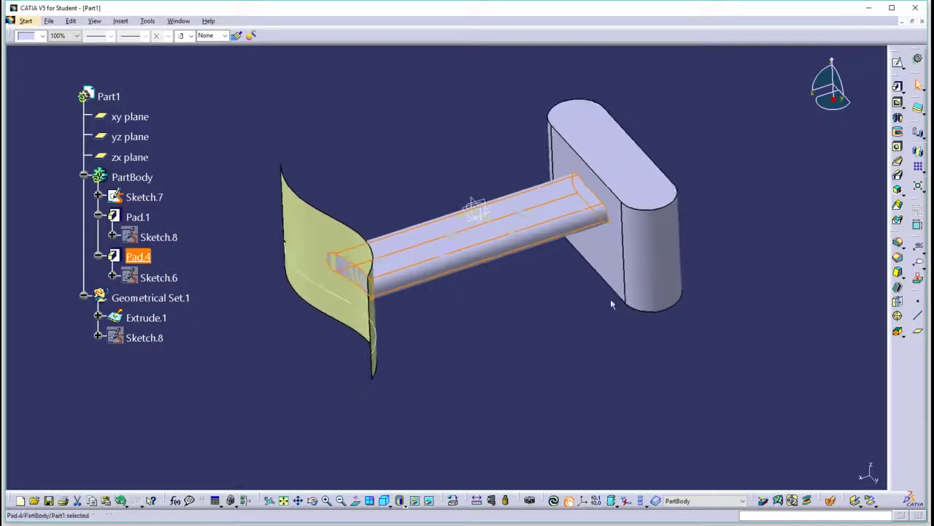
# - In Sketch.7, shift the spline left and bend its middle point to the right
pyautogui.doubleClick(364, 313)
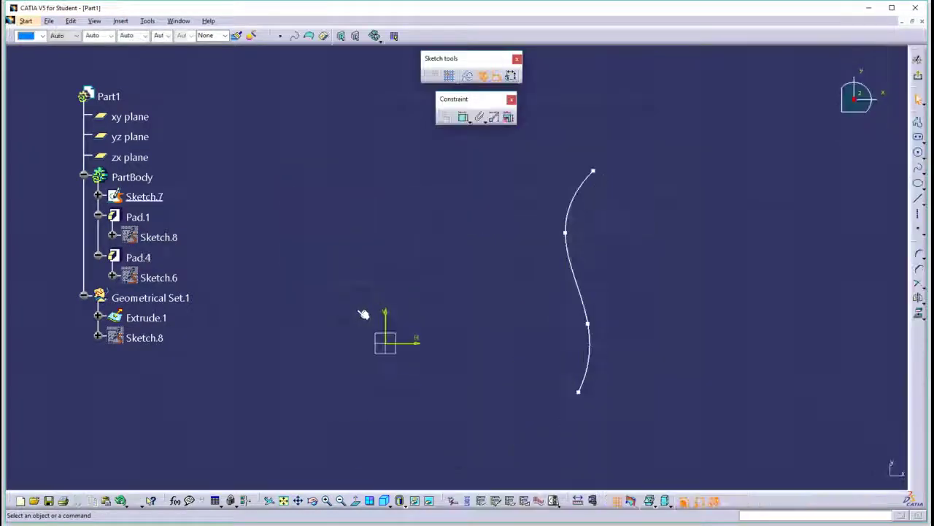
pyautogui.moveTo(573, 280)
pyautogui.mouseDown()
pyautogui.moveTo(501, 307)
pyautogui.moveTo(508, 304)
pyautogui.mouseUp()
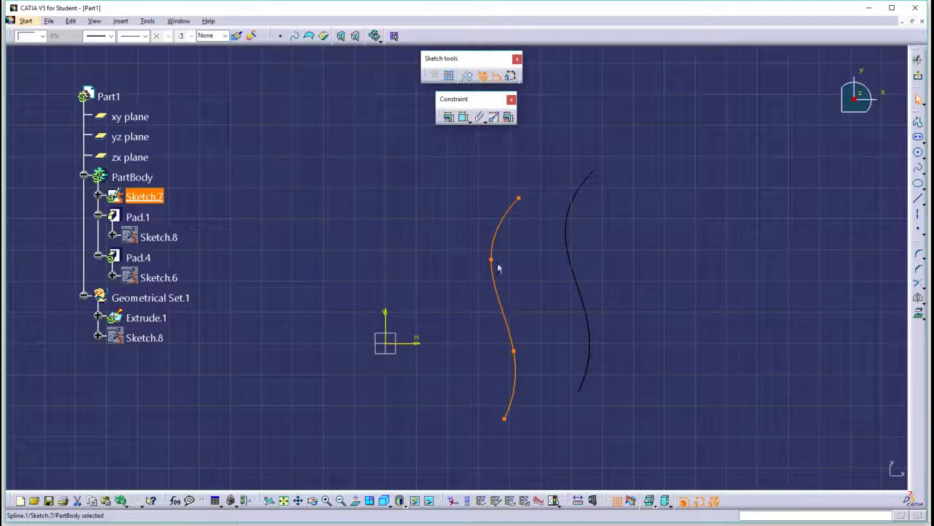
pyautogui.moveTo(492, 260); pyautogui.dragTo(549, 261)
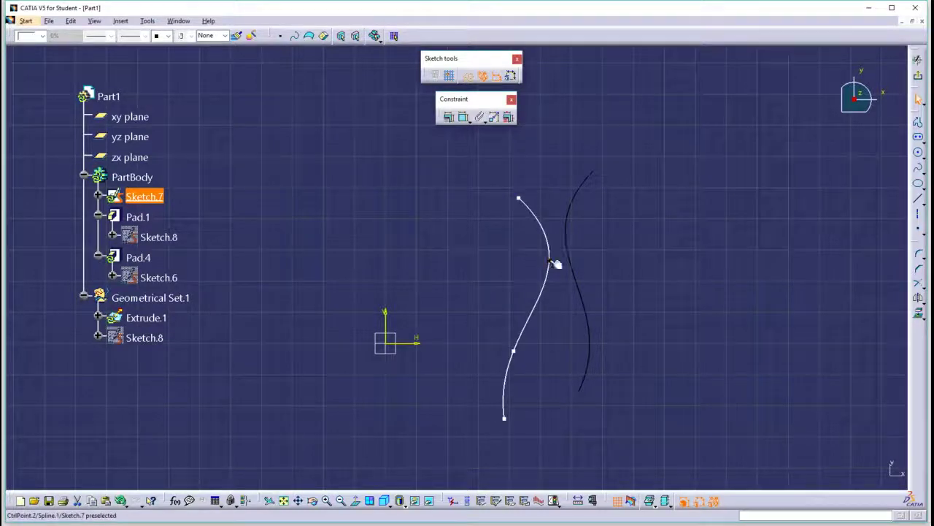
# - Return to the part and update it so Extrude.1 and Pad.4 follow the new curve
pyautogui.click(918, 79)
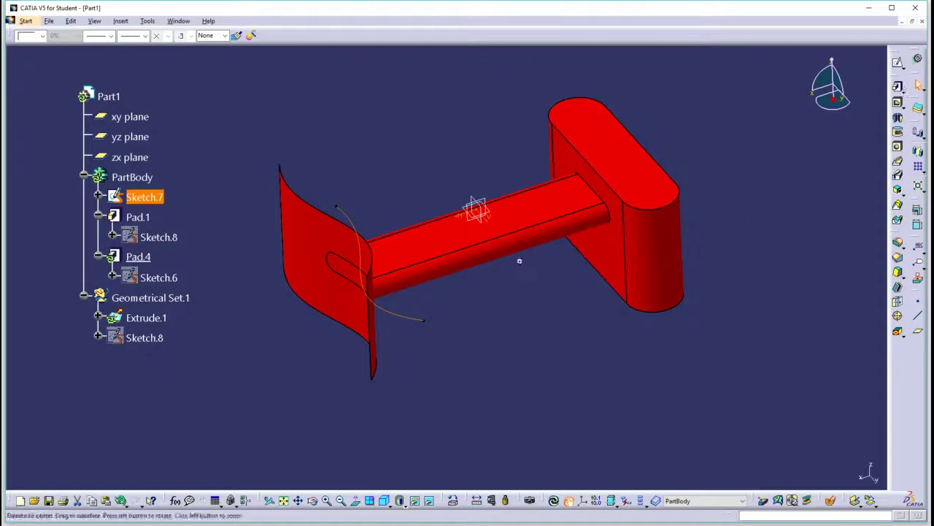
pyautogui.moveTo(518, 258); pyautogui.dragTo(476, 364, button='middle')
pyautogui.click(554, 500)
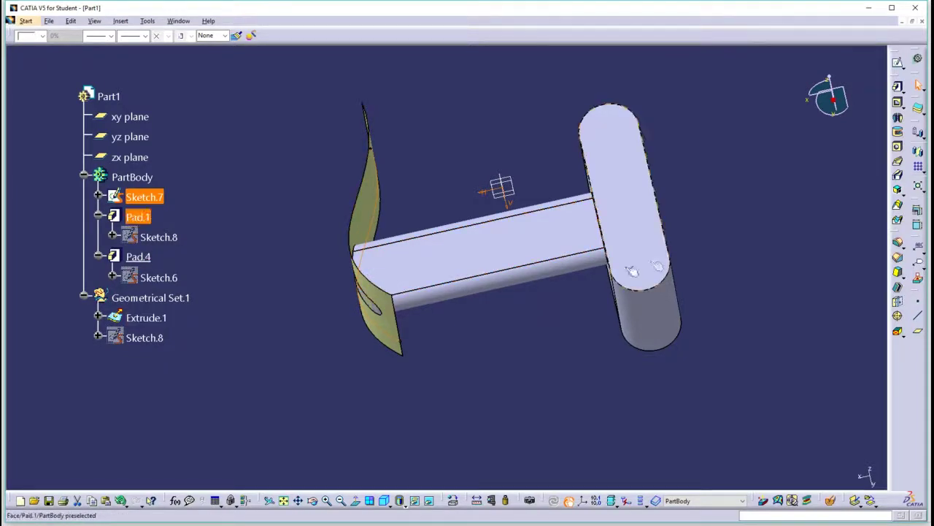
pyautogui.click(659, 261)
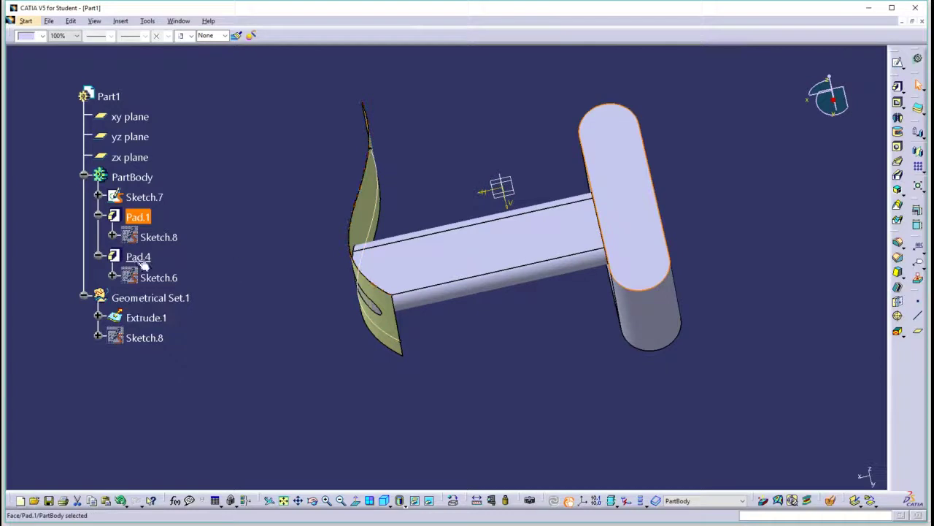
# - Stretch the slot's right line outward in Sketch.8 and view the thicker Pad.1 from the side
pyautogui.click(161, 237)
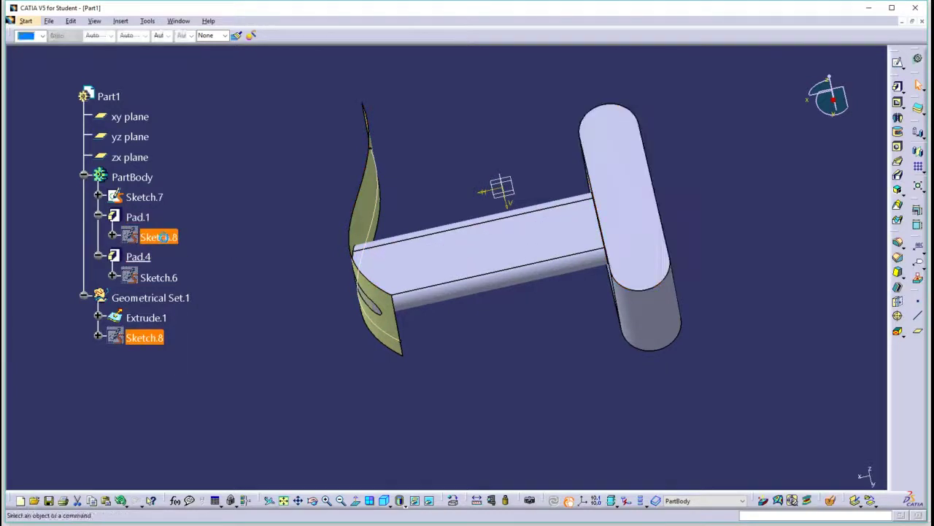
pyautogui.doubleClick(161, 237)
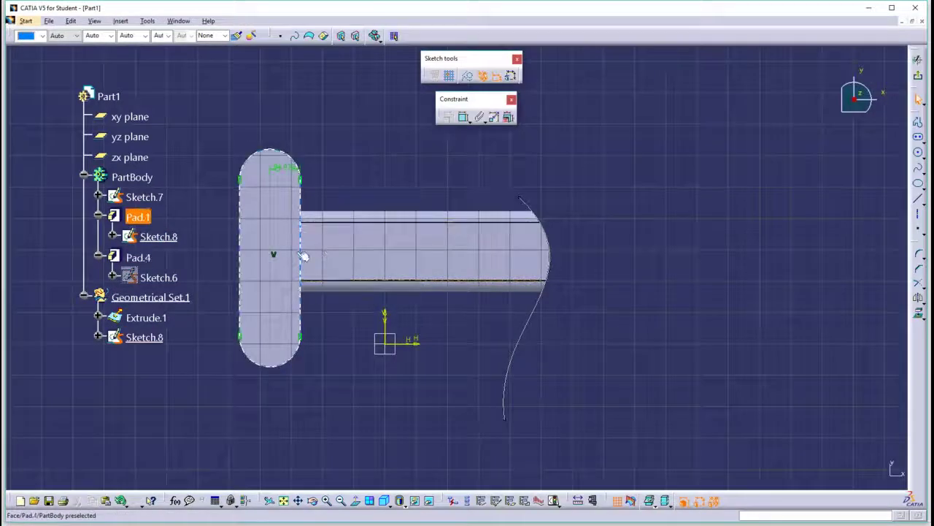
pyautogui.moveTo(303, 255); pyautogui.dragTo(353, 257)
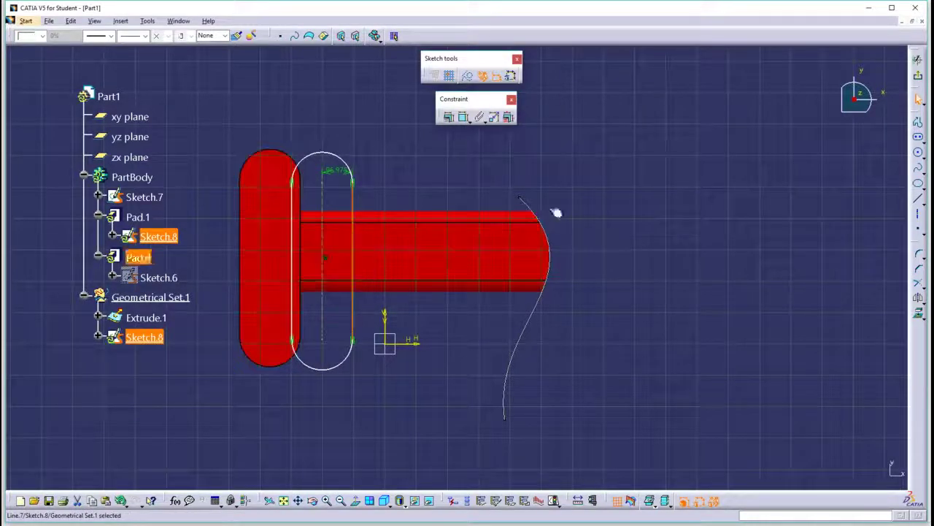
pyautogui.click(918, 77)
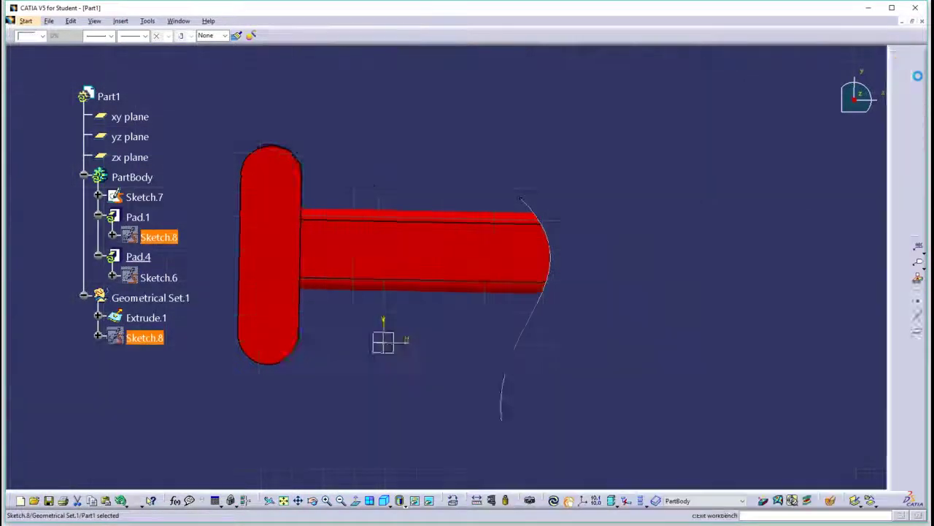
pyautogui.moveTo(474, 272); pyautogui.dragTo(626, 246, button='middle')
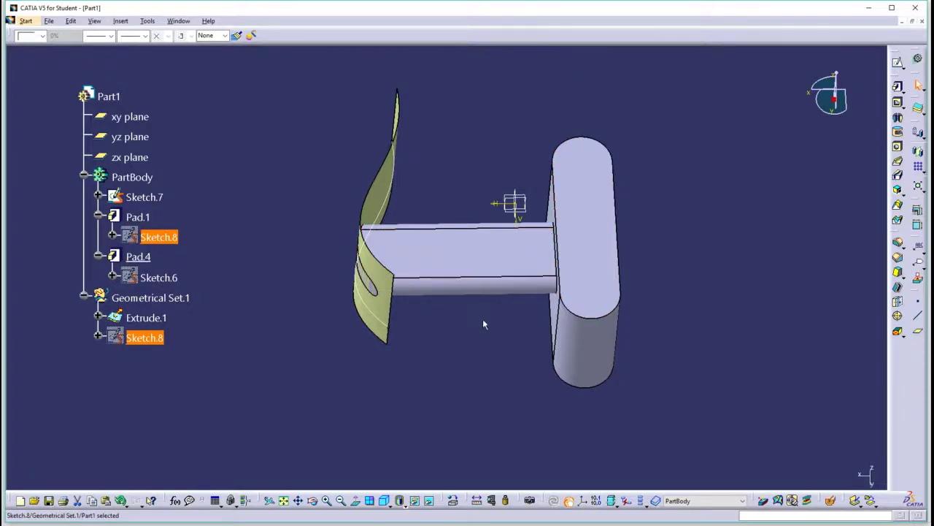
# - Open Pad.4's definition to review its Up to surface limits on Extrude.1 and Pad.1
pyautogui.doubleClick(447, 261)
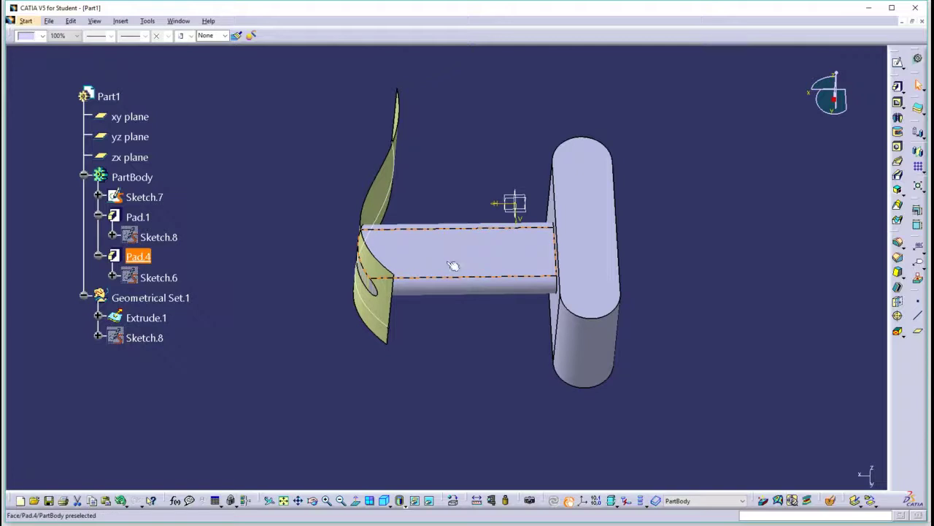